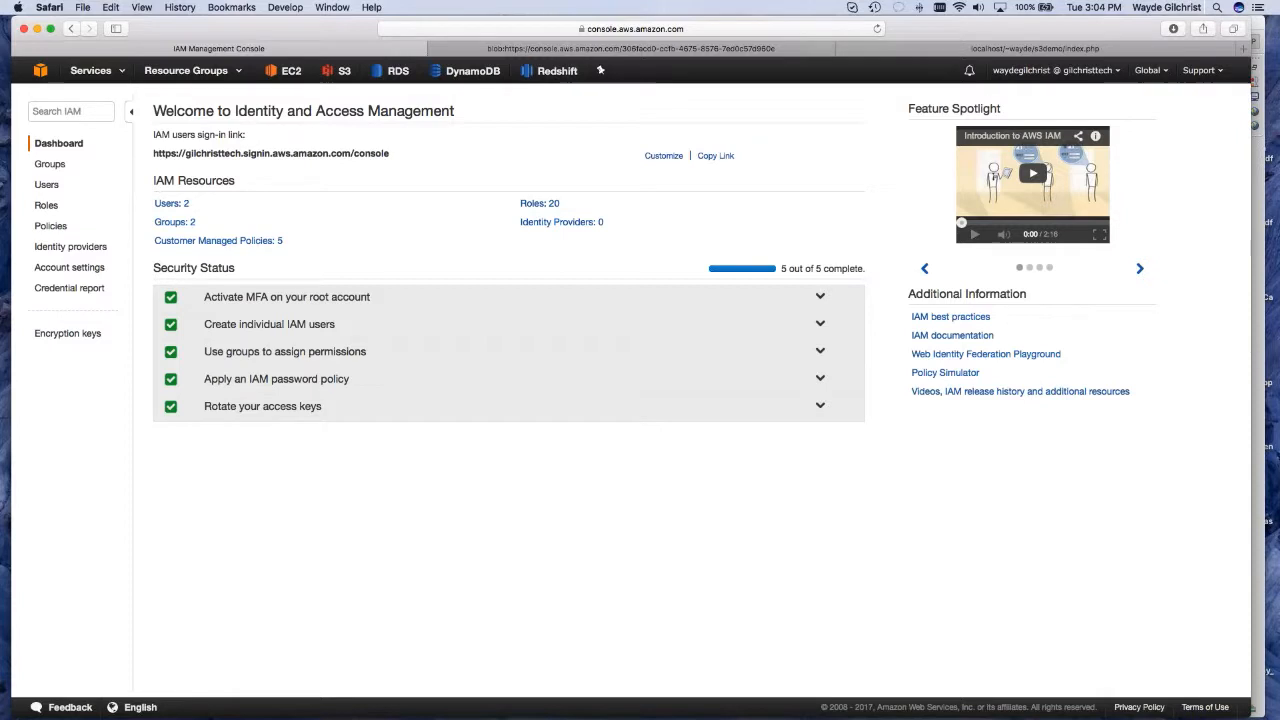
# - Start creating a new IAM policy with the Policy Generator
pyautogui.click(51, 227)
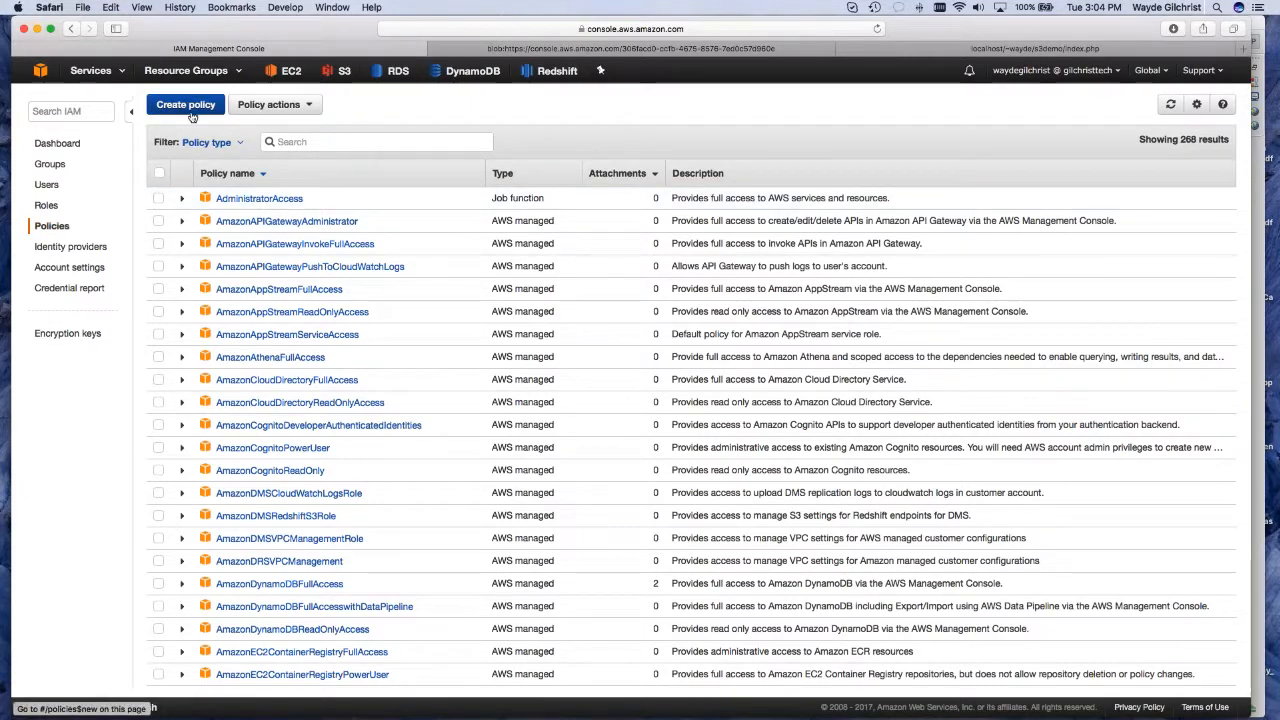
pyautogui.click(189, 114)
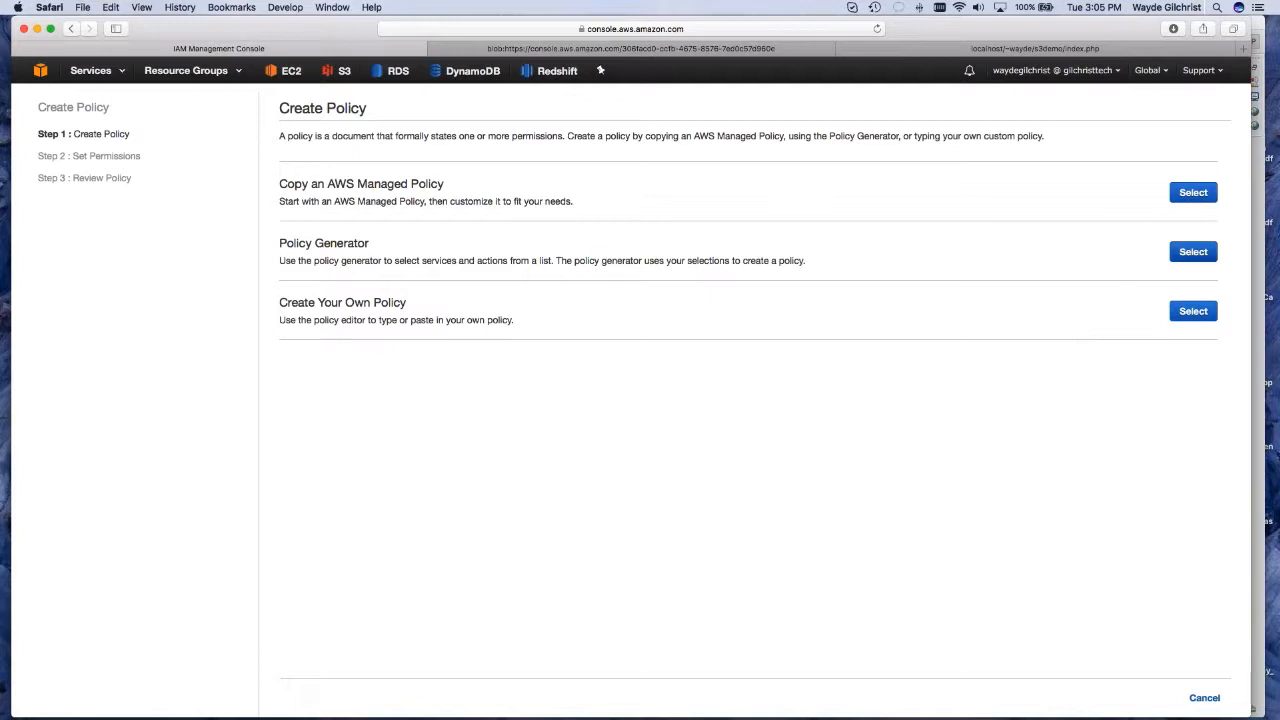
pyautogui.click(1206, 253)
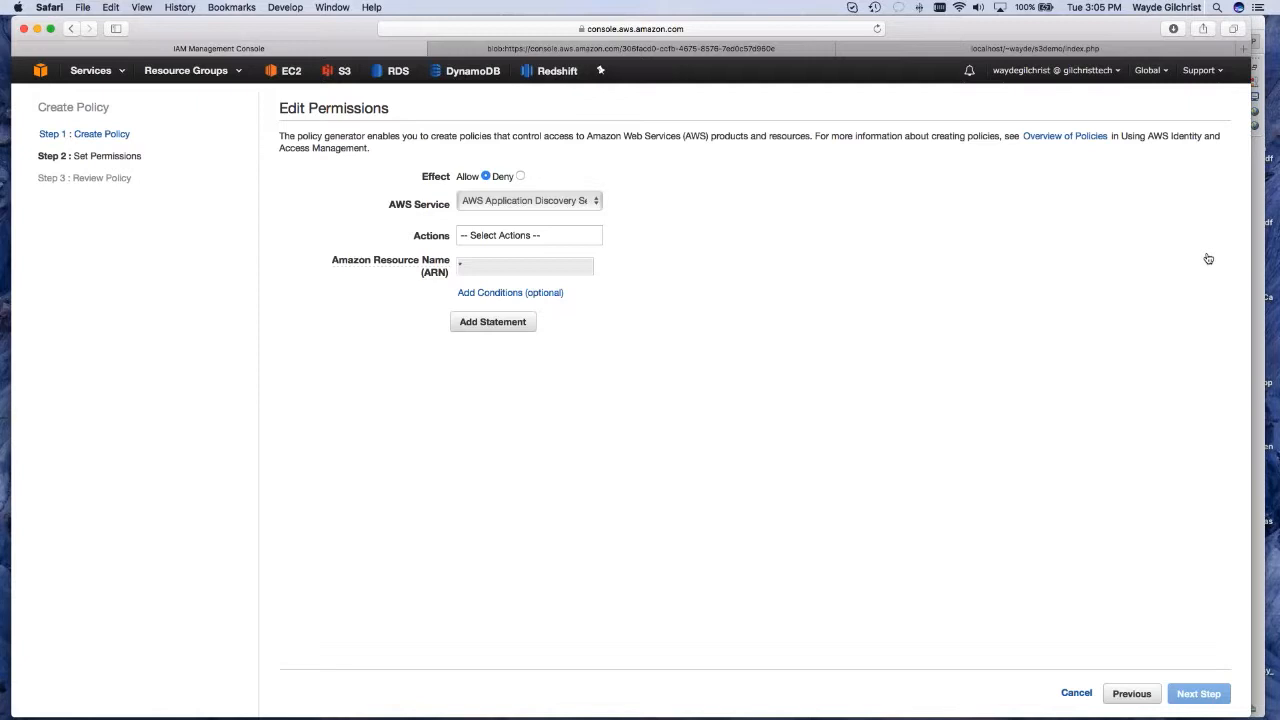
# - Choose Amazon S3 as the AWS service for the permission statement
pyautogui.click(597, 205)
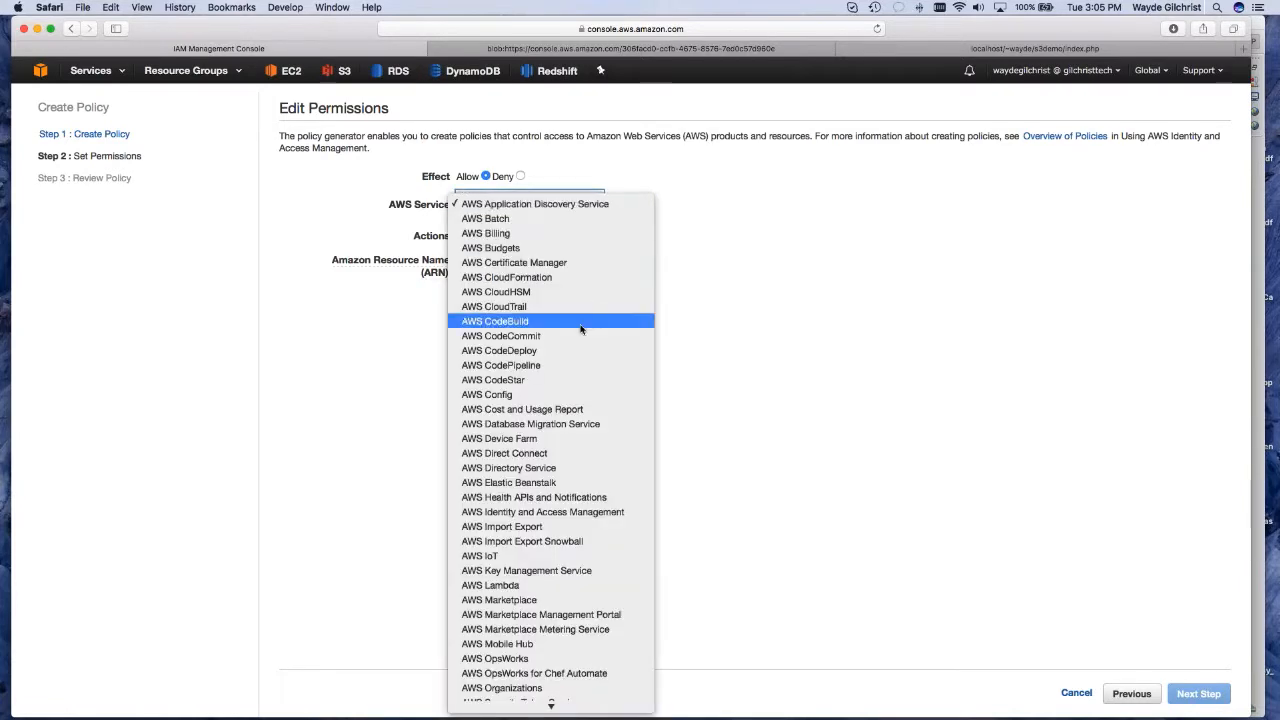
pyautogui.scroll(-2, 583, 322)
pyautogui.scroll(-10, 581, 327)
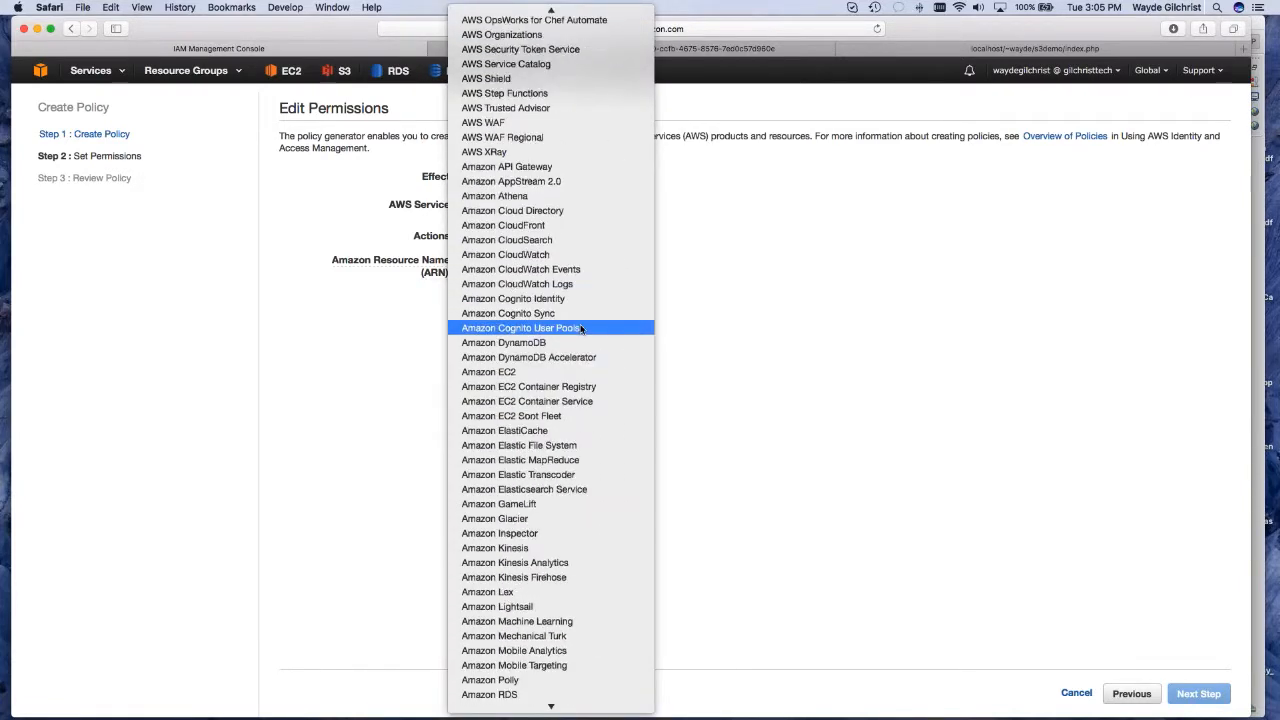
pyautogui.scroll(-4, 581, 329)
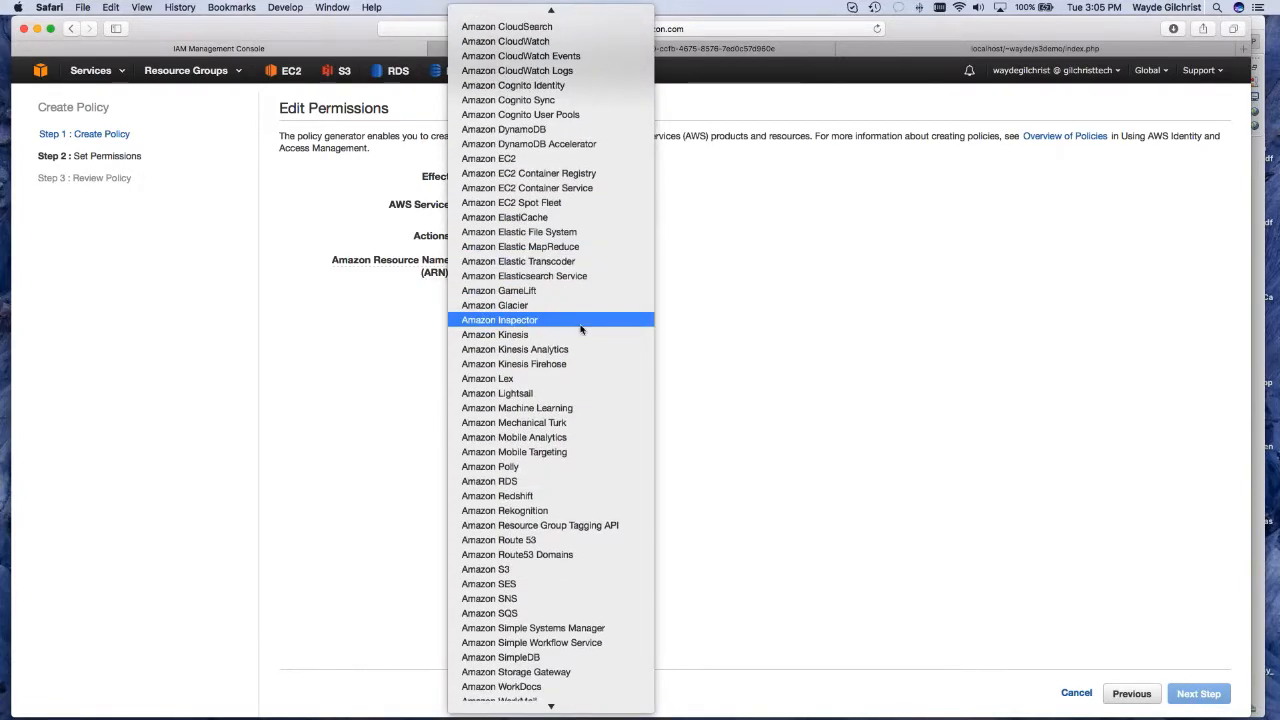
pyautogui.click(538, 569)
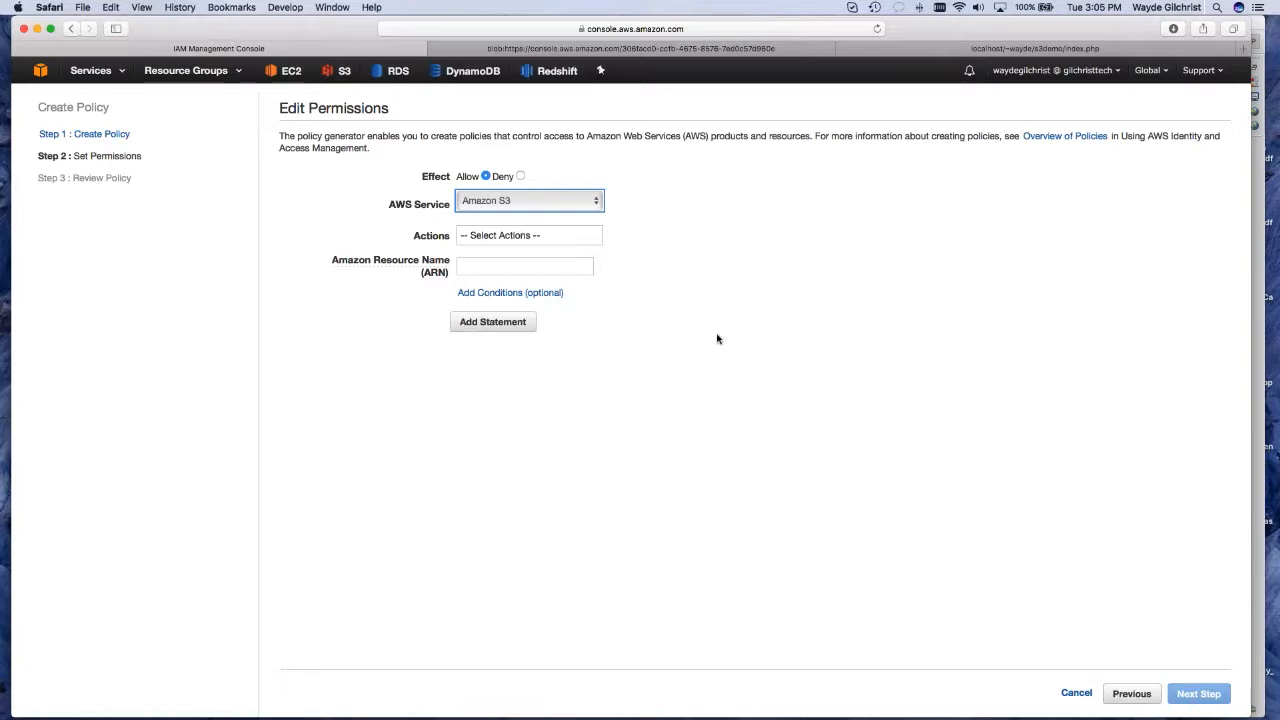
# - Include the GetBucketLocation and GetObject actions in the Amazon S3 permission statement
pyautogui.click(590, 240)
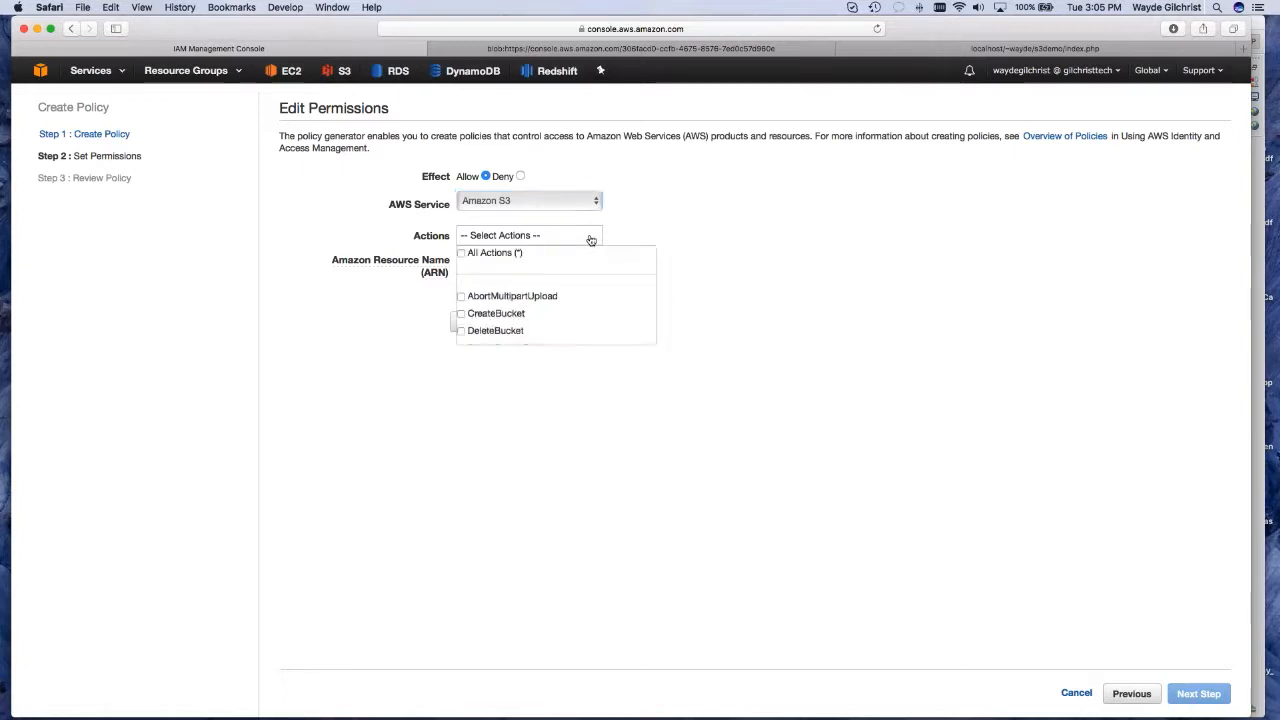
pyautogui.scroll(-10, 589, 286)
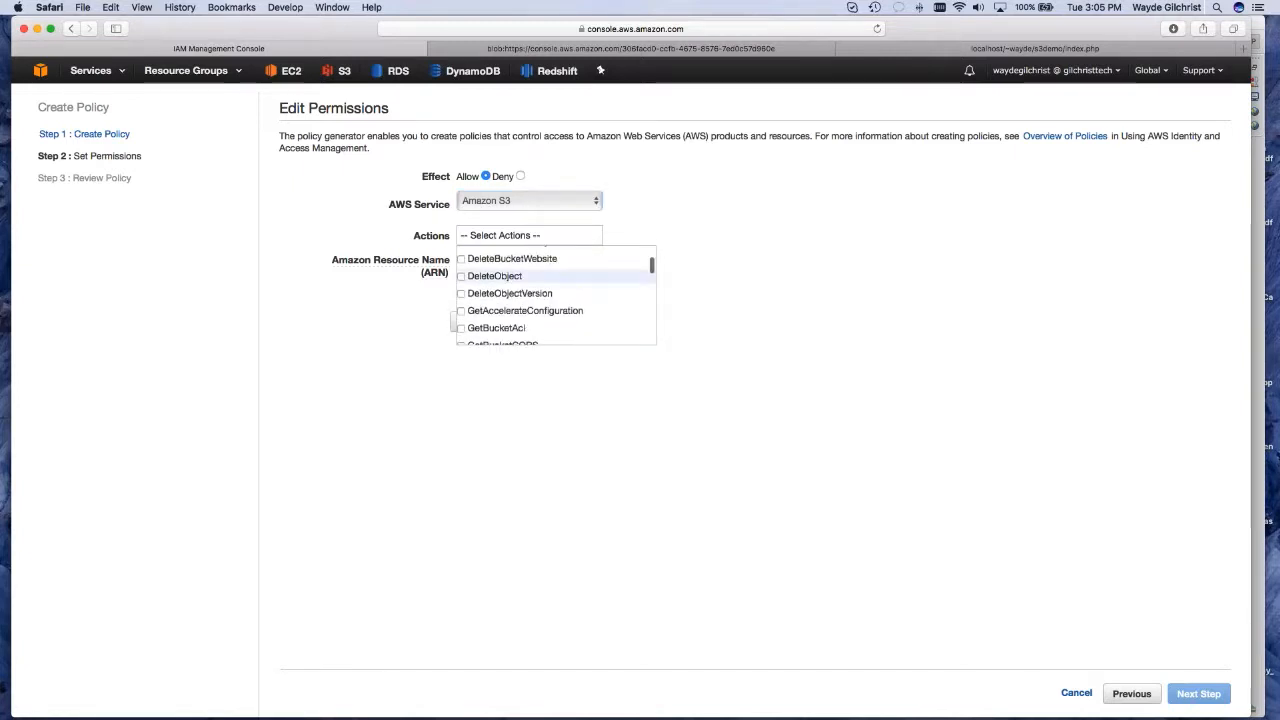
pyautogui.scroll(-3, 589, 286)
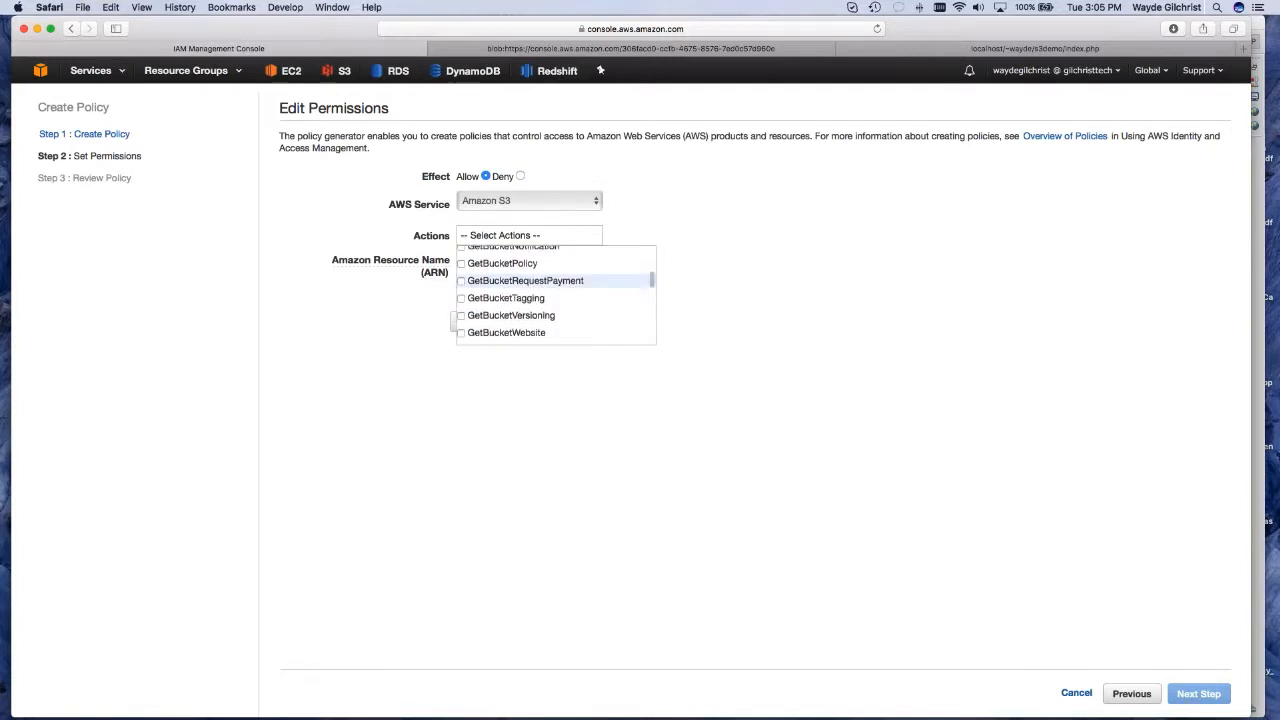
pyautogui.scroll(5, 589, 286)
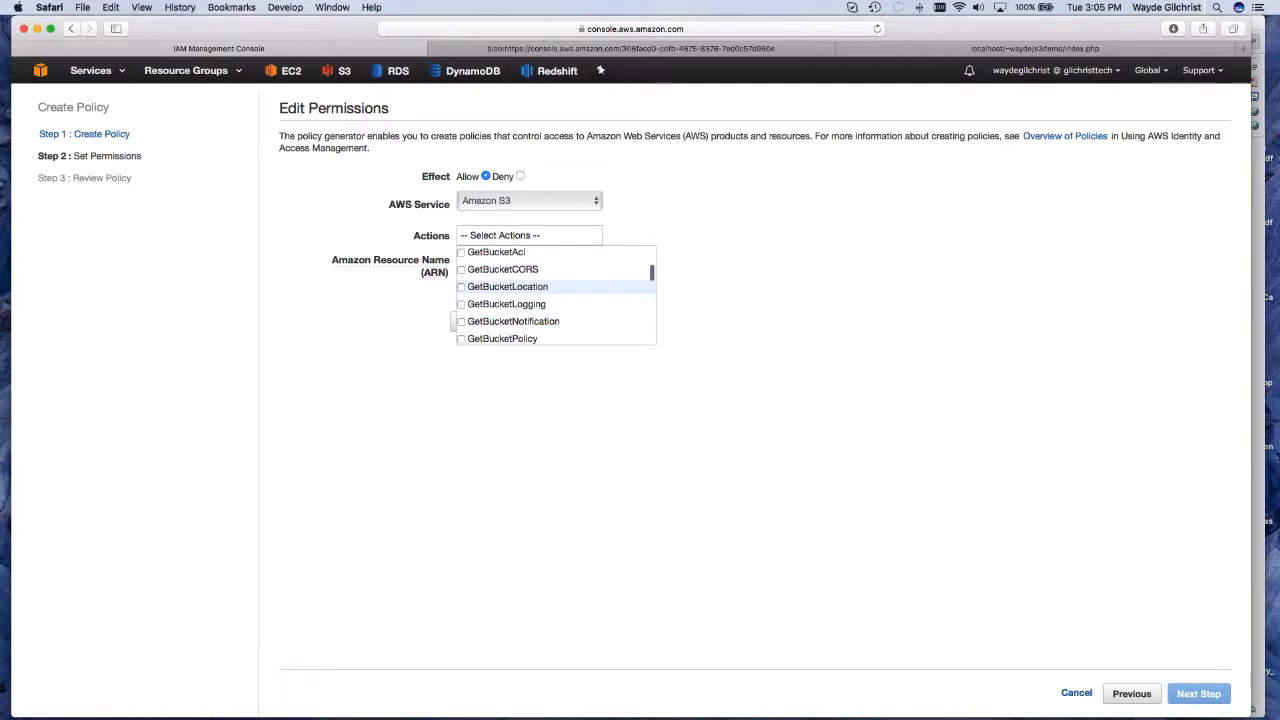
pyautogui.click(460, 289)
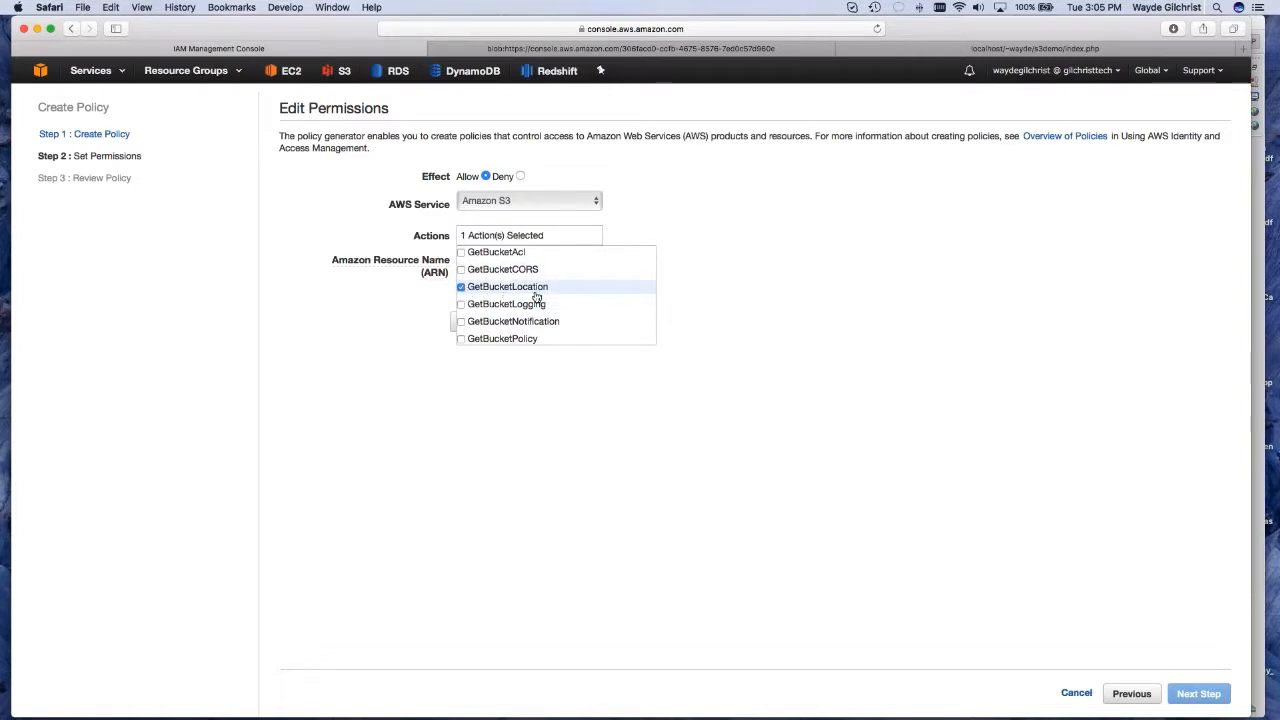
pyautogui.scroll(-5, 537, 299)
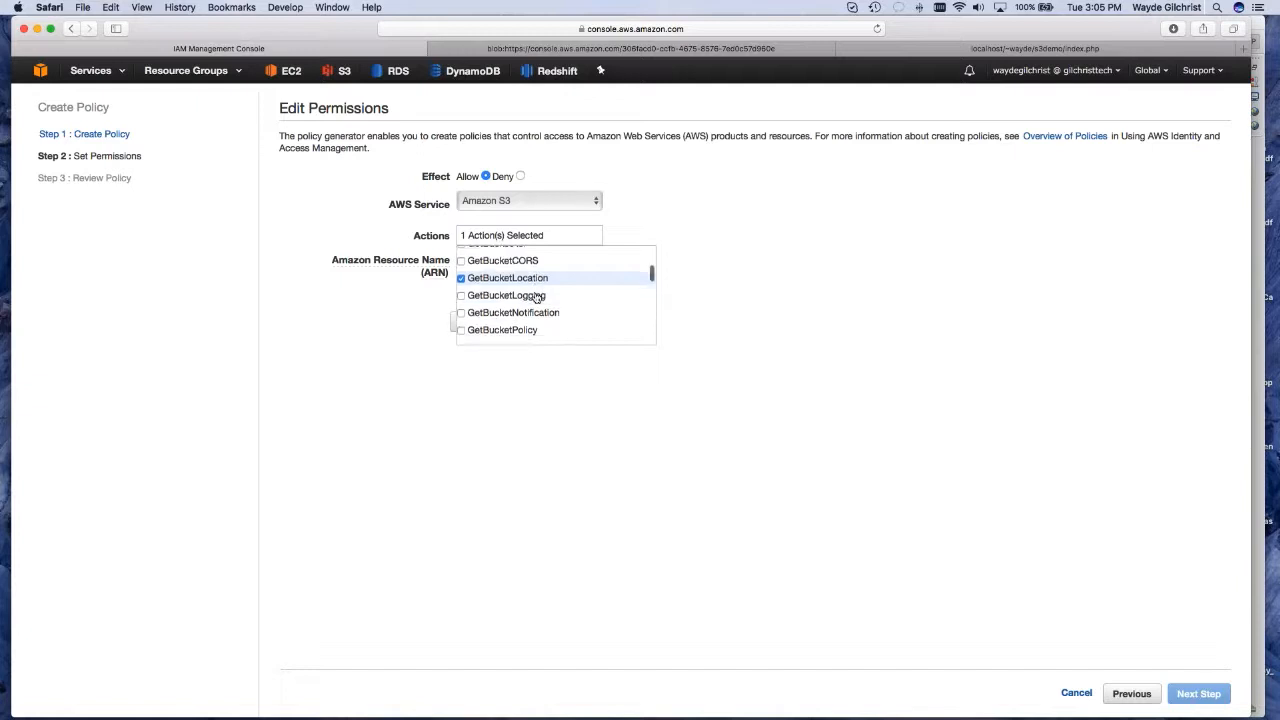
pyautogui.scroll(-1, 537, 299)
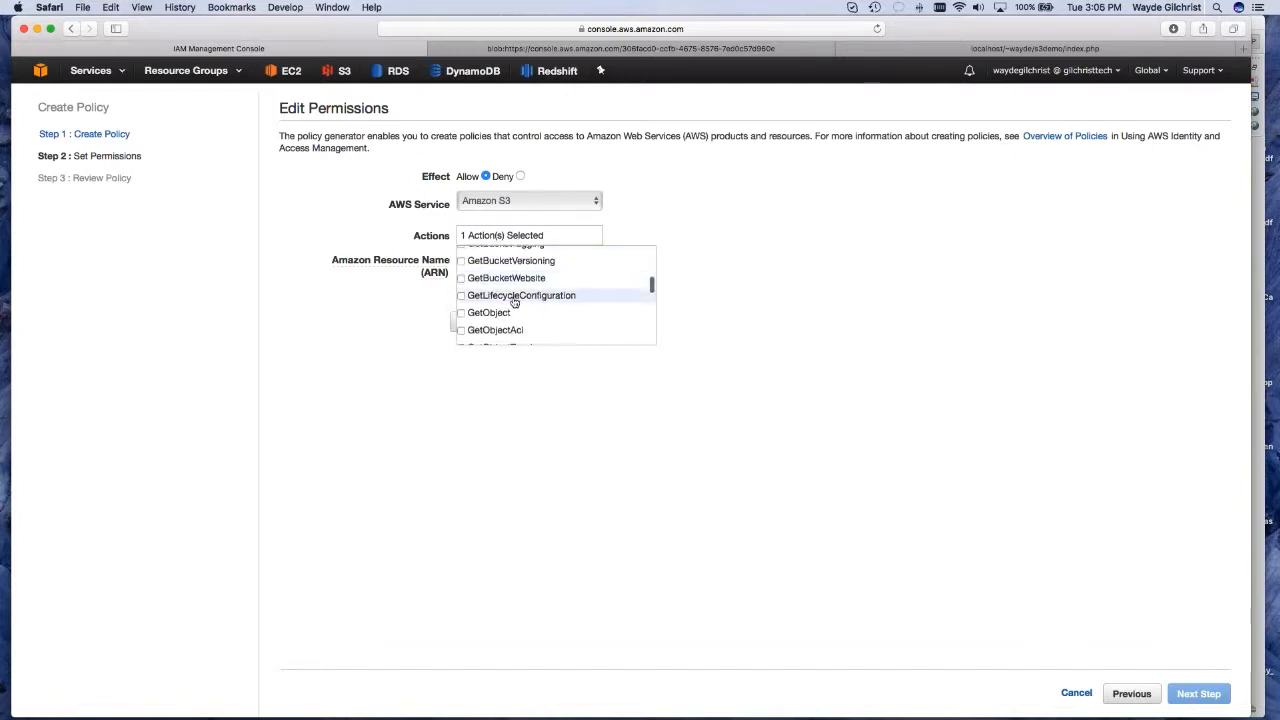
pyautogui.scroll(-2, 551, 311)
pyautogui.scroll(-5, 555, 300)
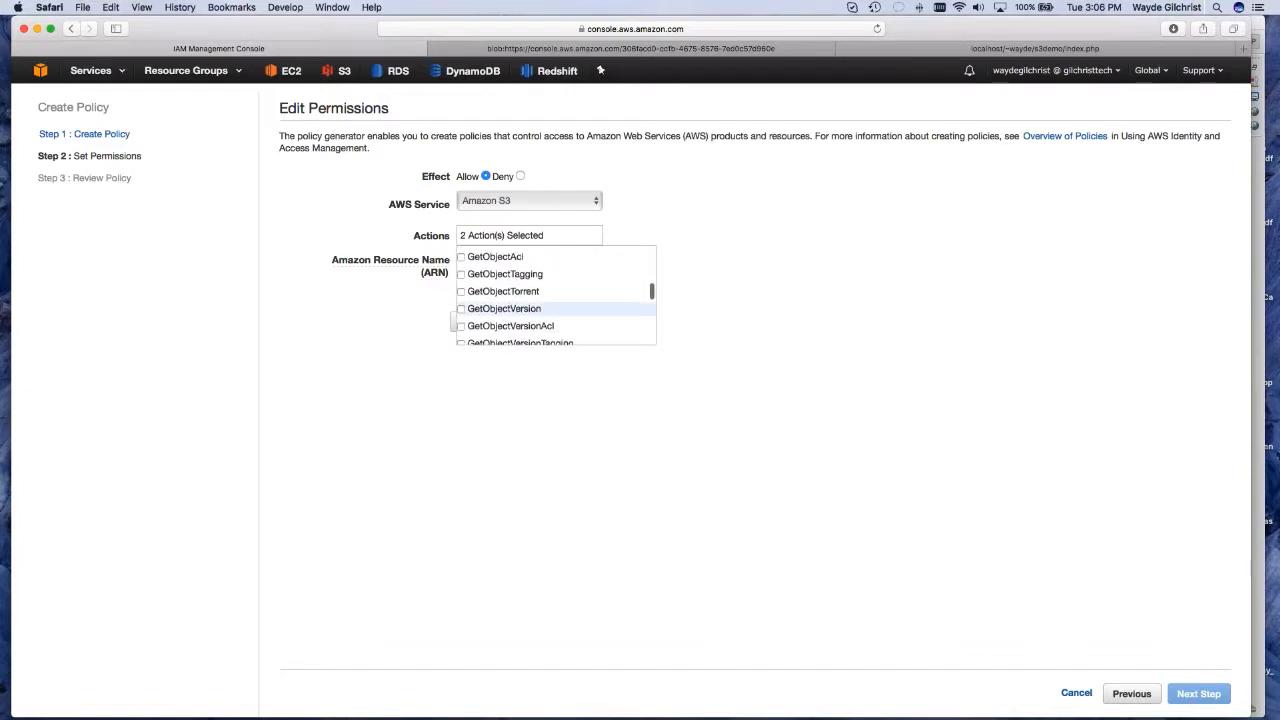
# - Add ListAllMyBuckets and ListBucket to the statement's actions, leaving ListBucketMultipartUploads unselected
pyautogui.click(462, 305)
pyautogui.scroll(-2, 555, 305)
pyautogui.scroll(2, 555, 305)
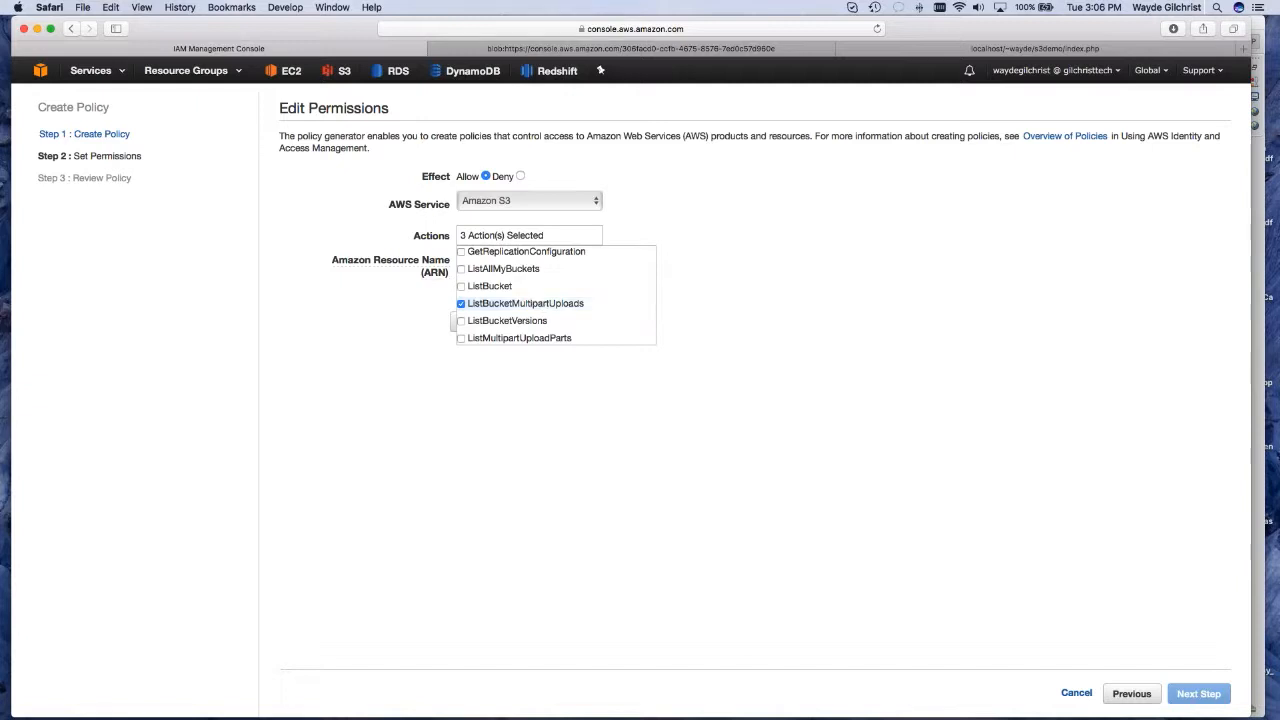
pyautogui.click(462, 270)
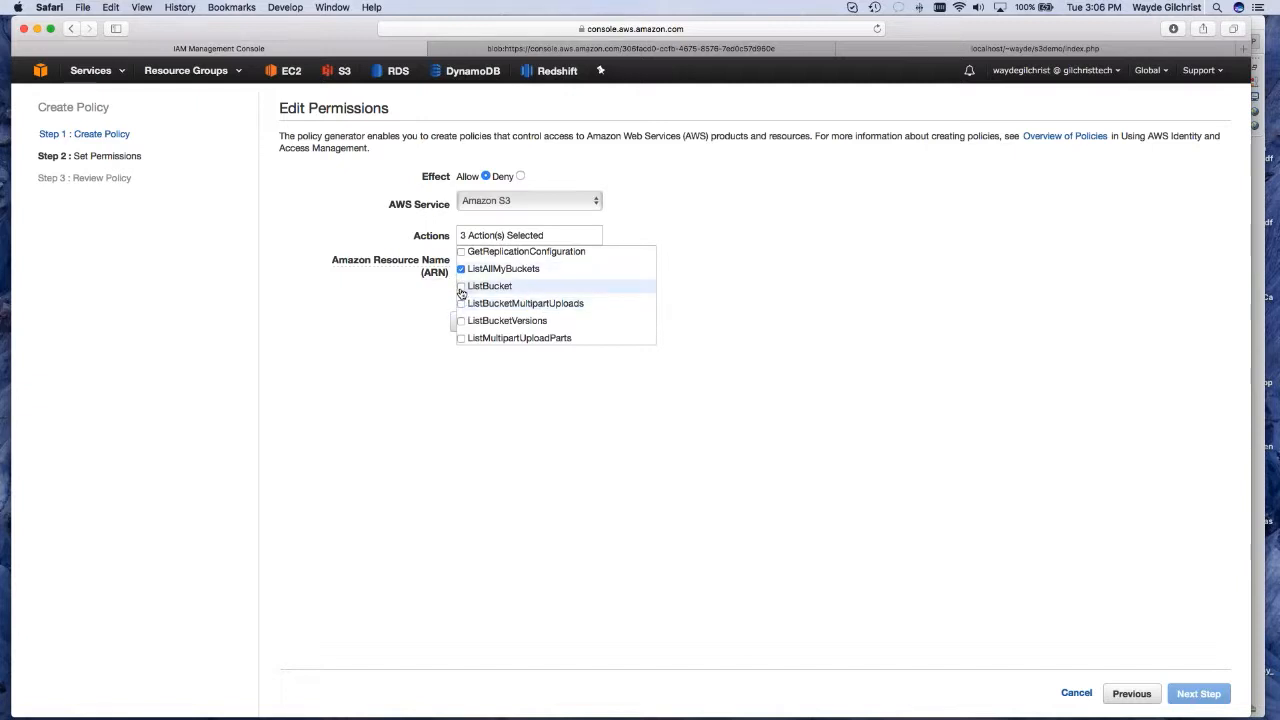
pyautogui.click(461, 287)
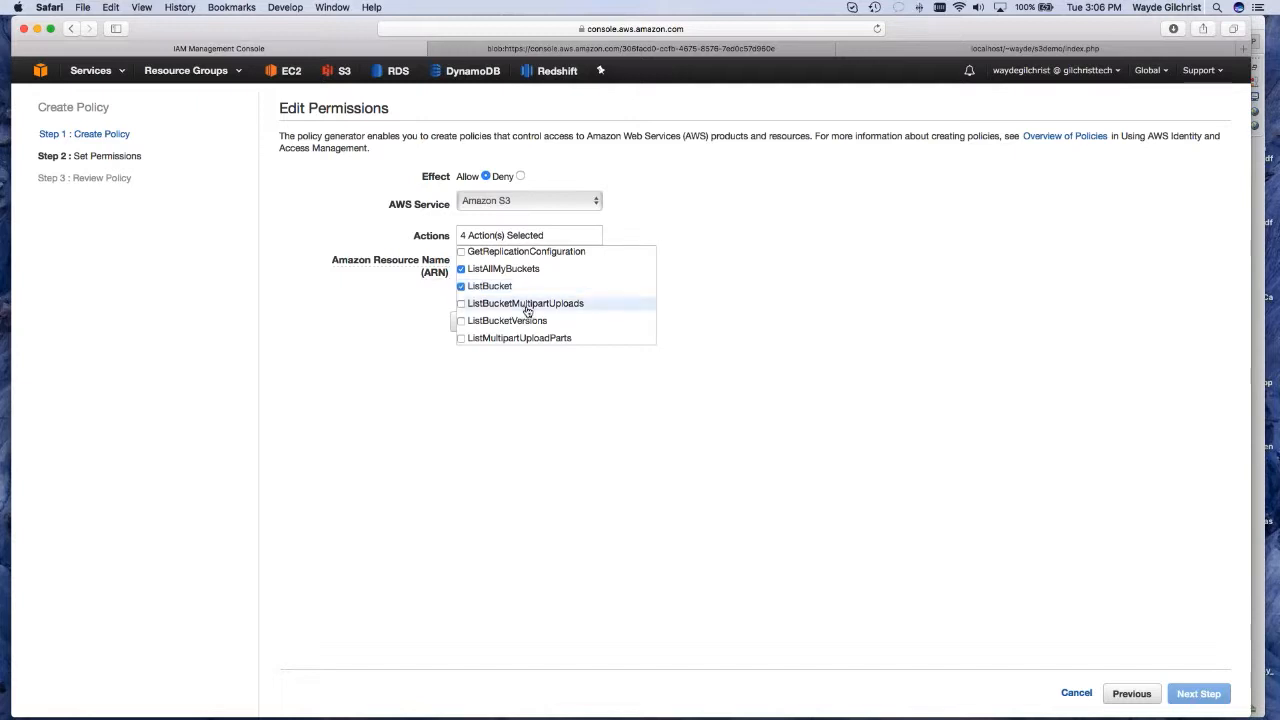
# - Add PutObject, PutObjectAcl, PutObjectTagging, PutObjectVersionAcl and PutObjectVersionTagging to the statement's actions
pyautogui.scroll(-1, 527, 313)
pyautogui.scroll(-6, 527, 312)
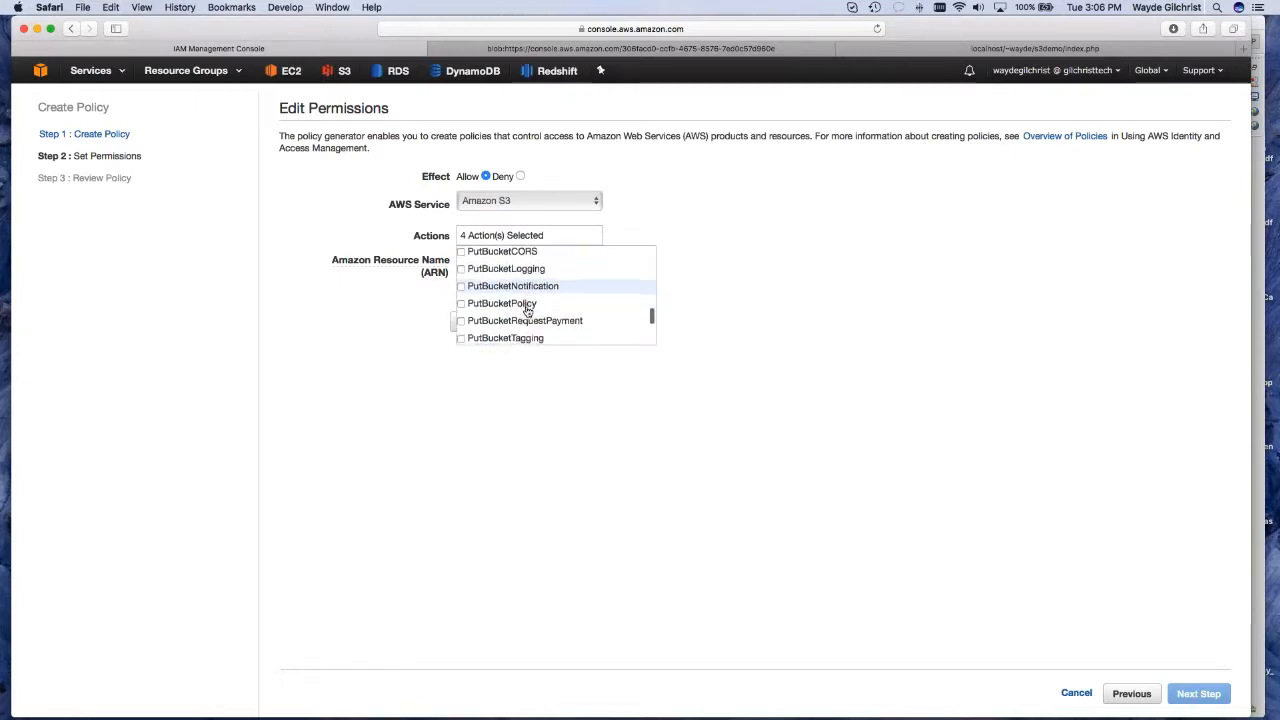
pyautogui.scroll(-1, 527, 311)
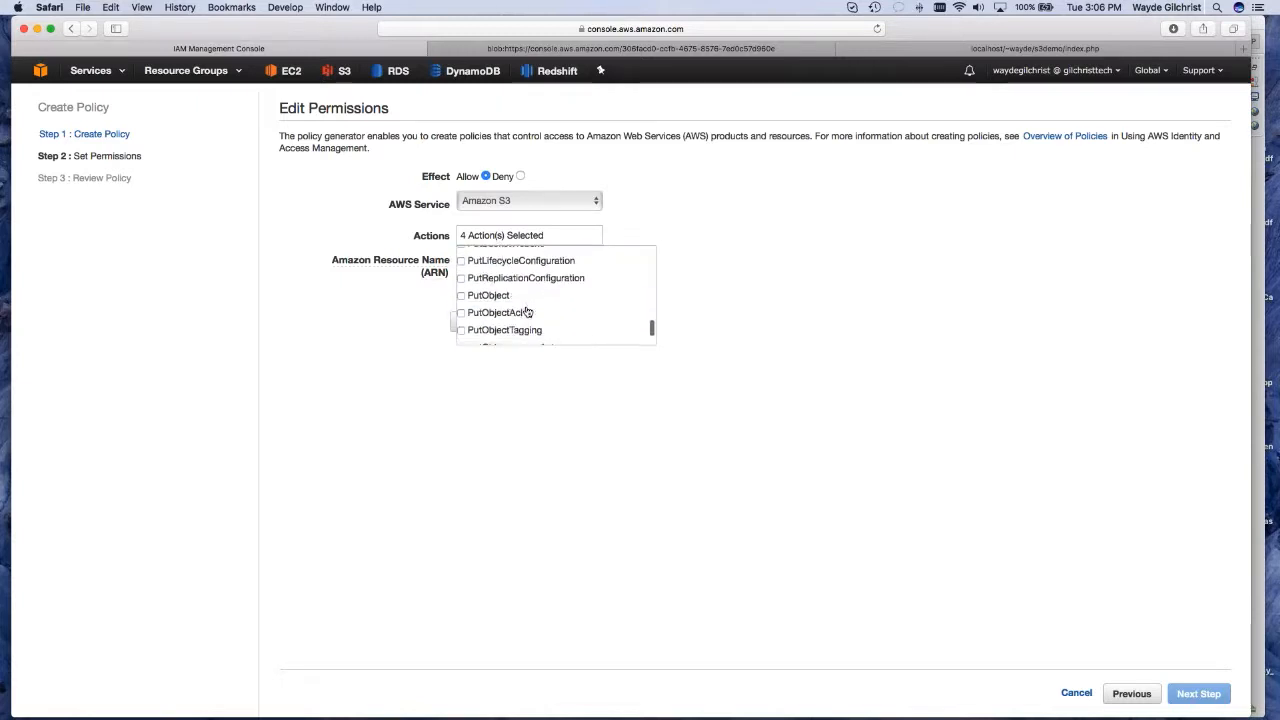
pyautogui.click(462, 298)
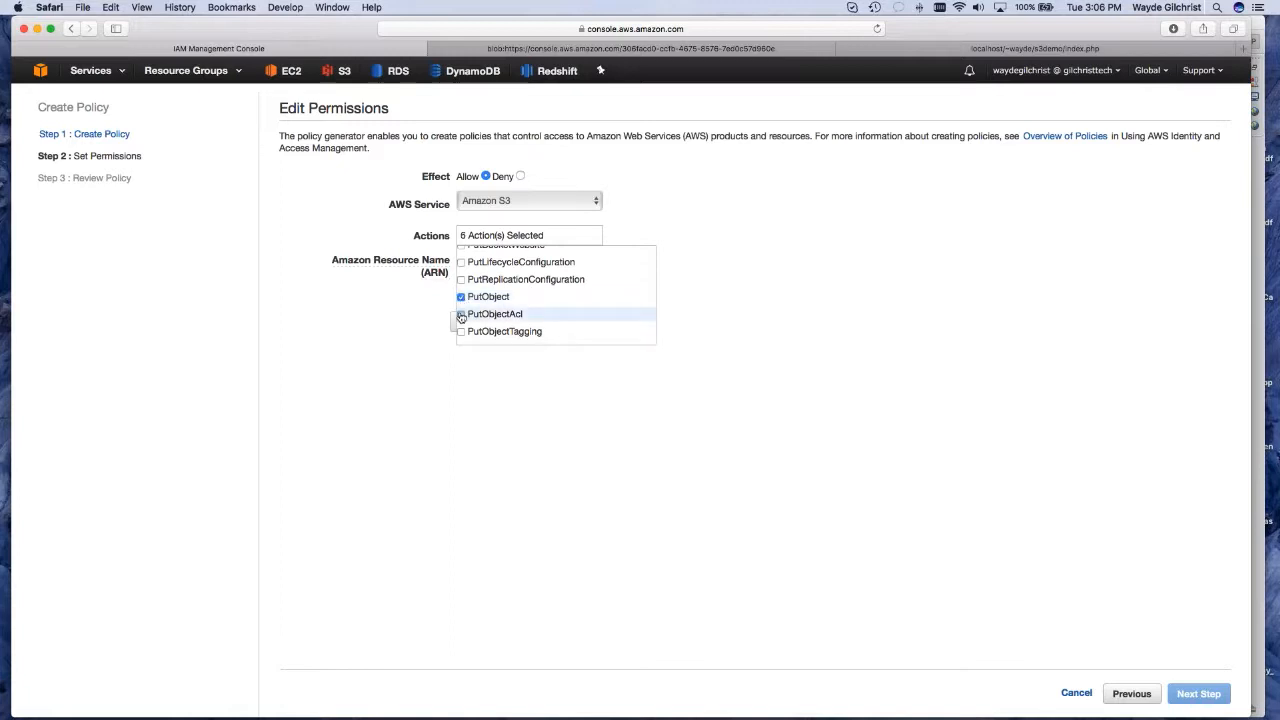
pyautogui.scroll(-2, 462, 312)
pyautogui.click(463, 302)
pyautogui.click(461, 319)
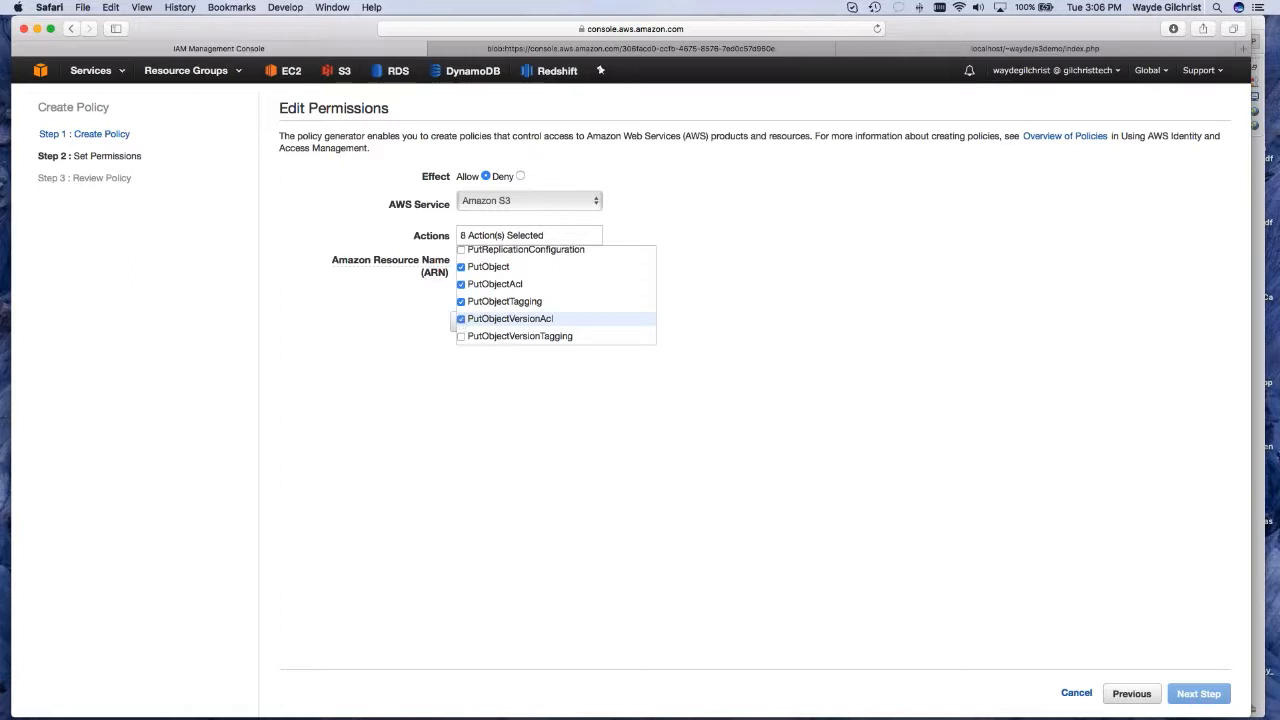
pyautogui.click(461, 336)
pyautogui.scroll(-2, 548, 321)
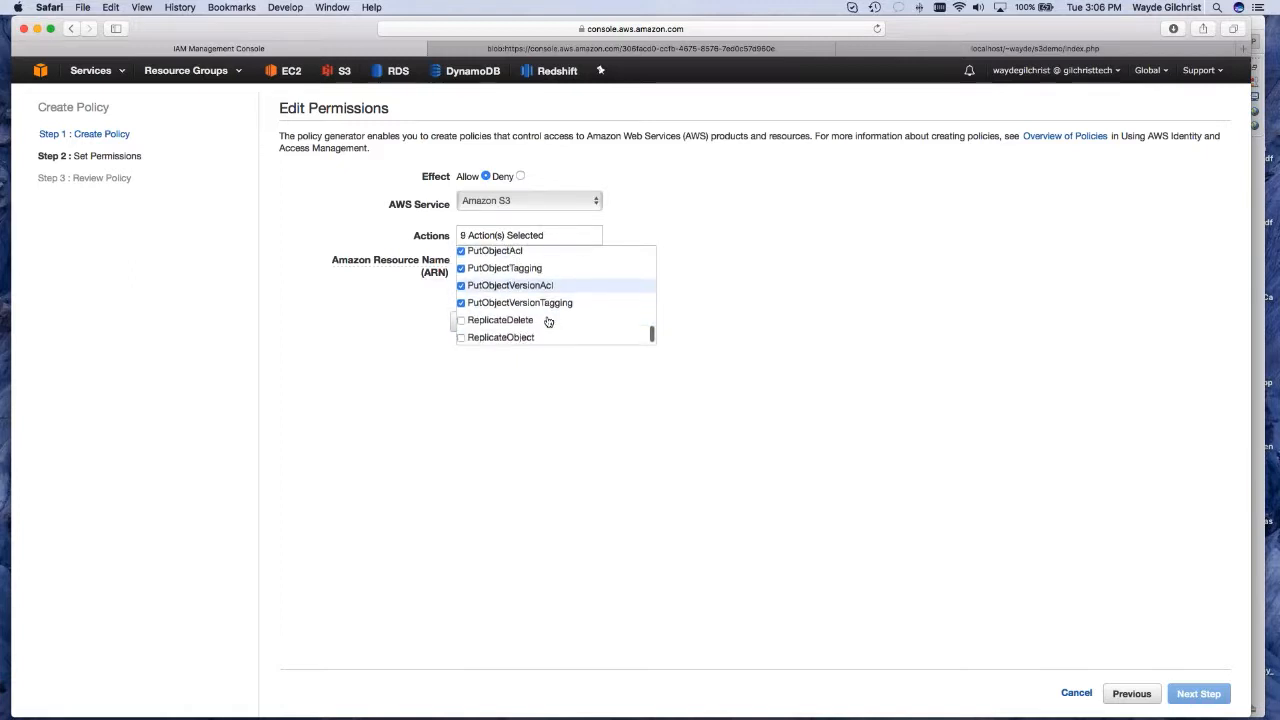
pyautogui.click(480, 503)
# - Set the Amazon Resource Name to arn:aws:s3:::* and add the statement to the policy
pyautogui.click(482, 266)
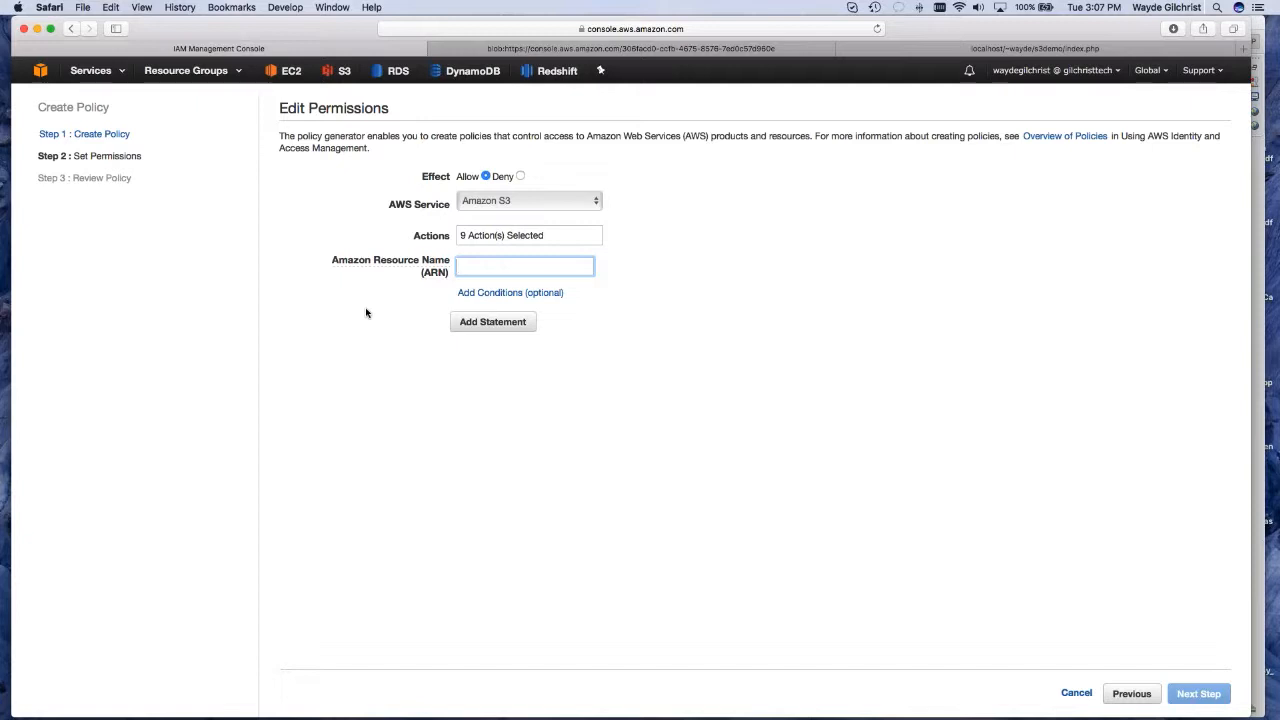
pyautogui.write('arn:aws')
pyautogui.write('3')
pyautogui.write('::')
pyautogui.write('*')
pyautogui.click(514, 326)
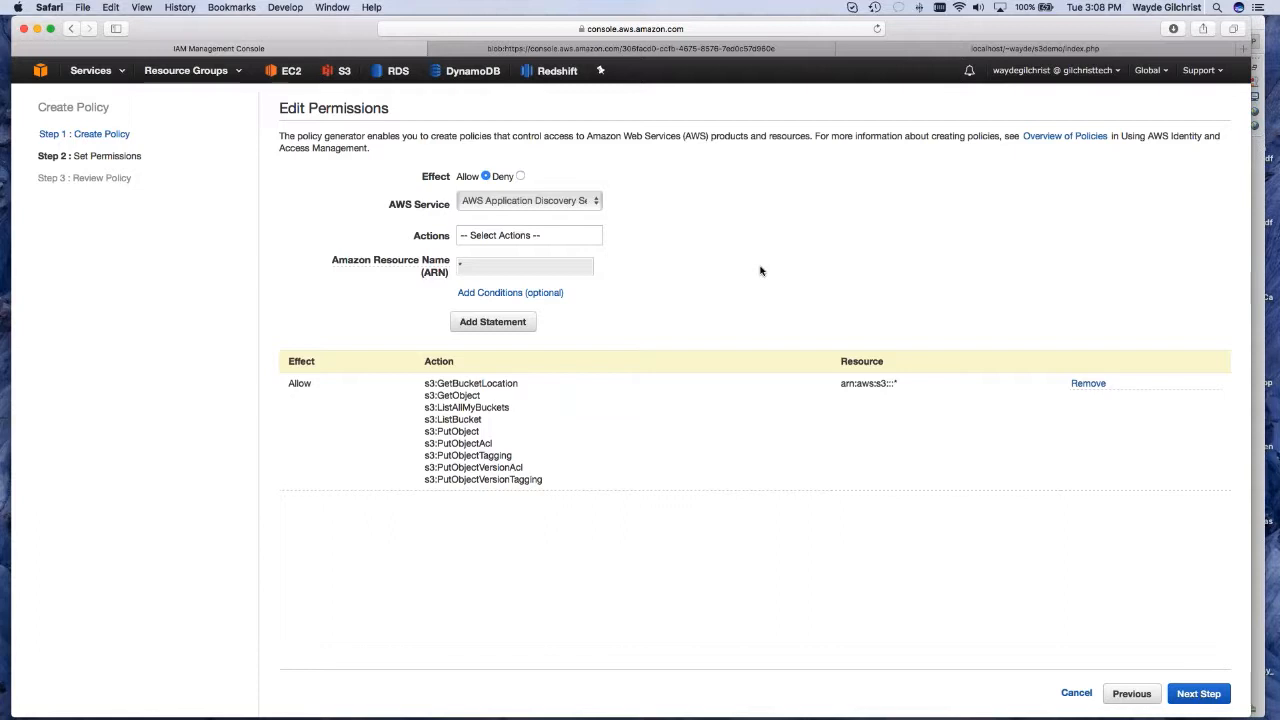
# - Proceed to the policy review, name the policy S3UploadPolicy and describe it as "used by S3Upload demo app"
pyautogui.click(1199, 693)
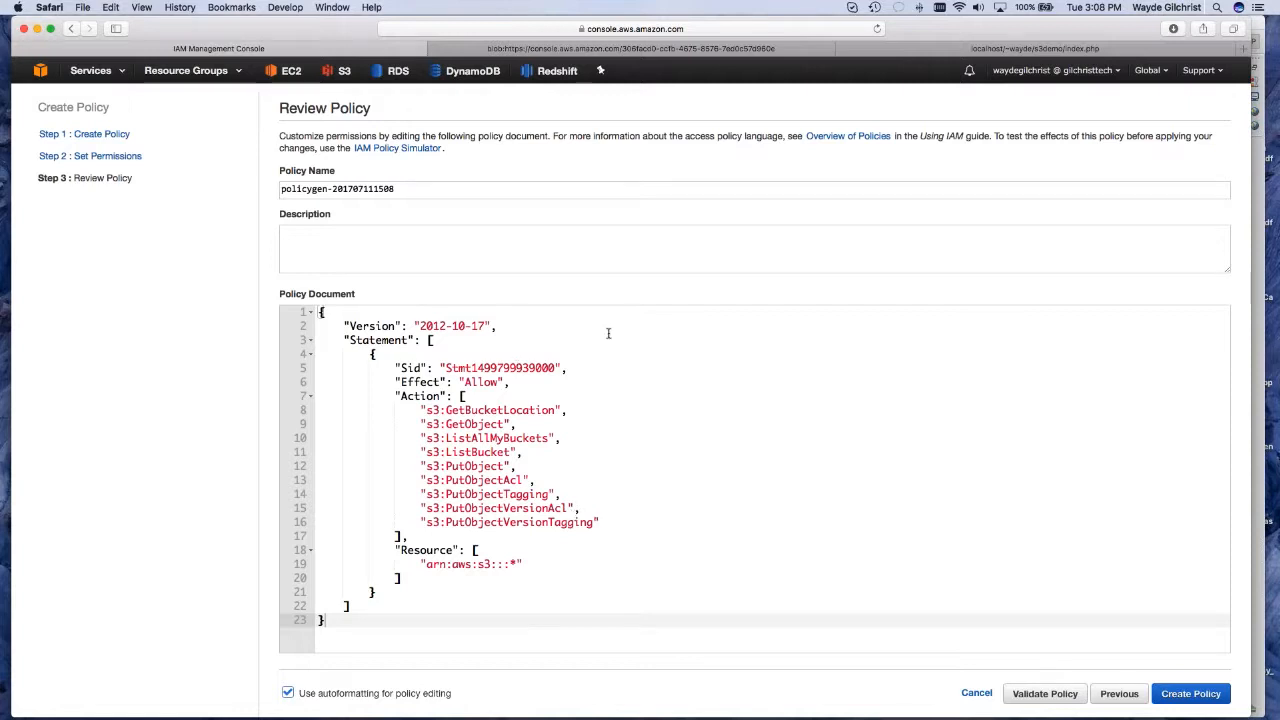
pyautogui.click(451, 193)
pyautogui.press('super+a')
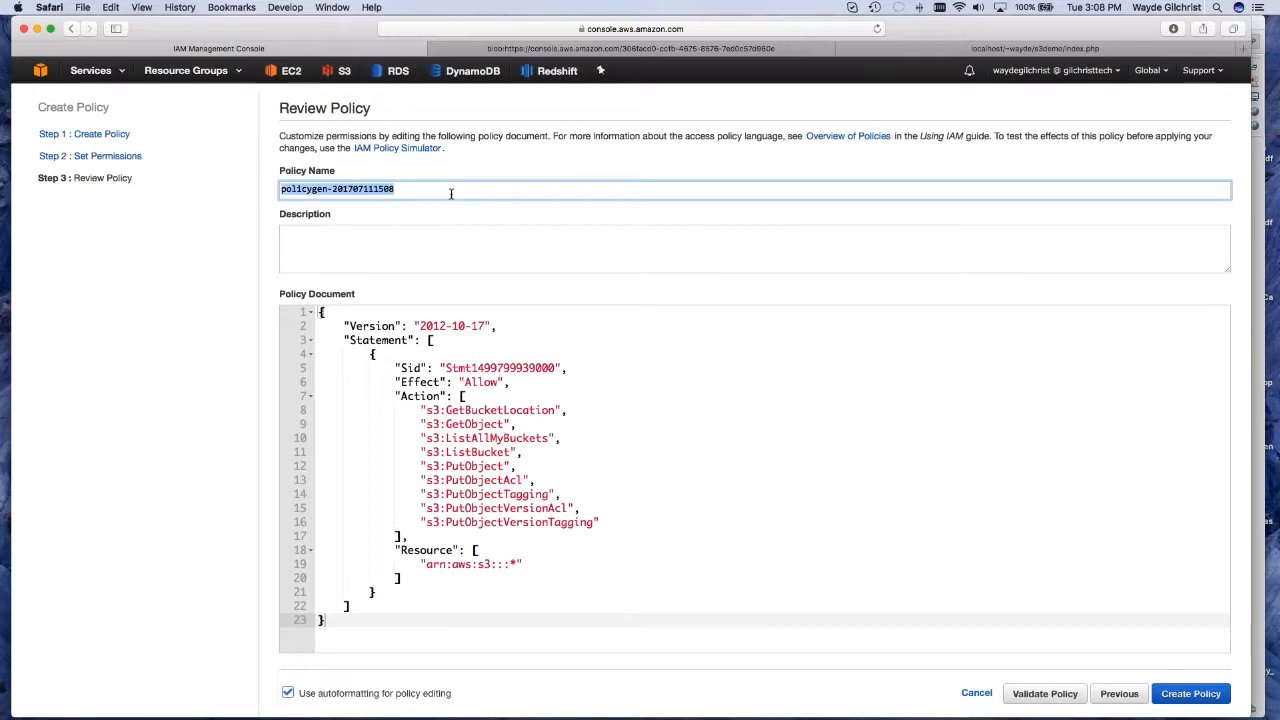
pyautogui.write('S3')
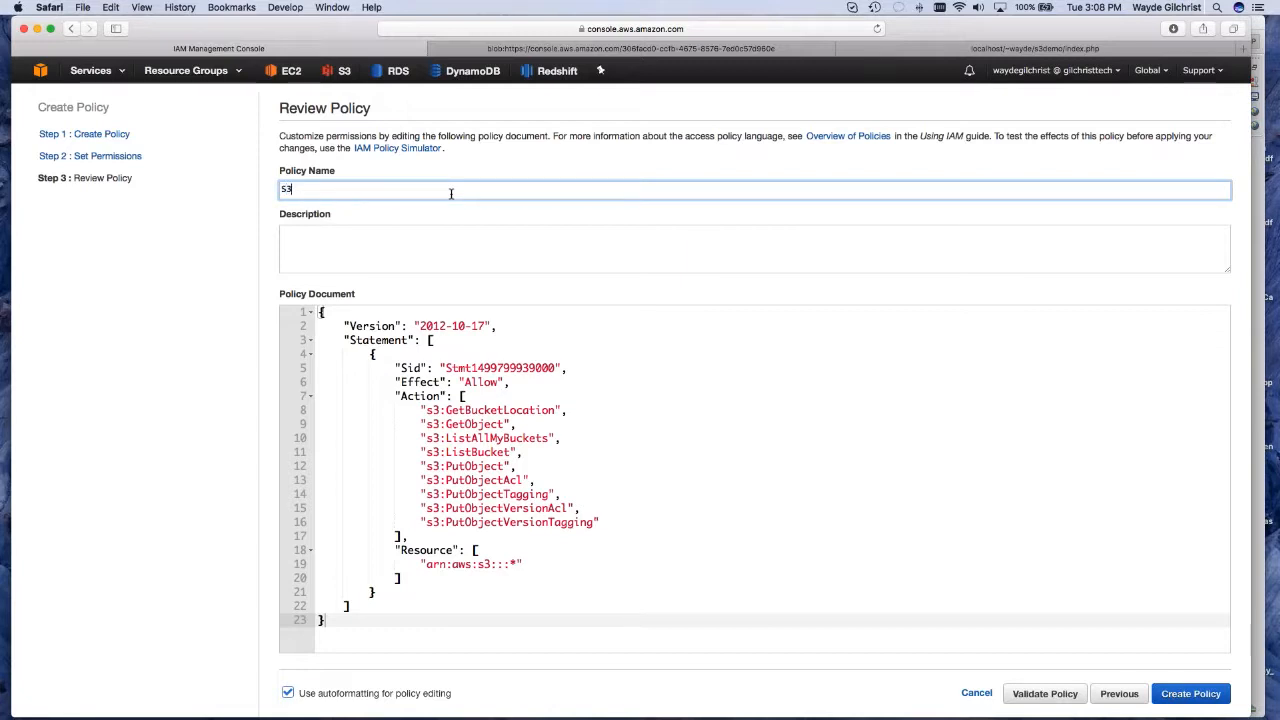
pyautogui.write('UploadPolicy')
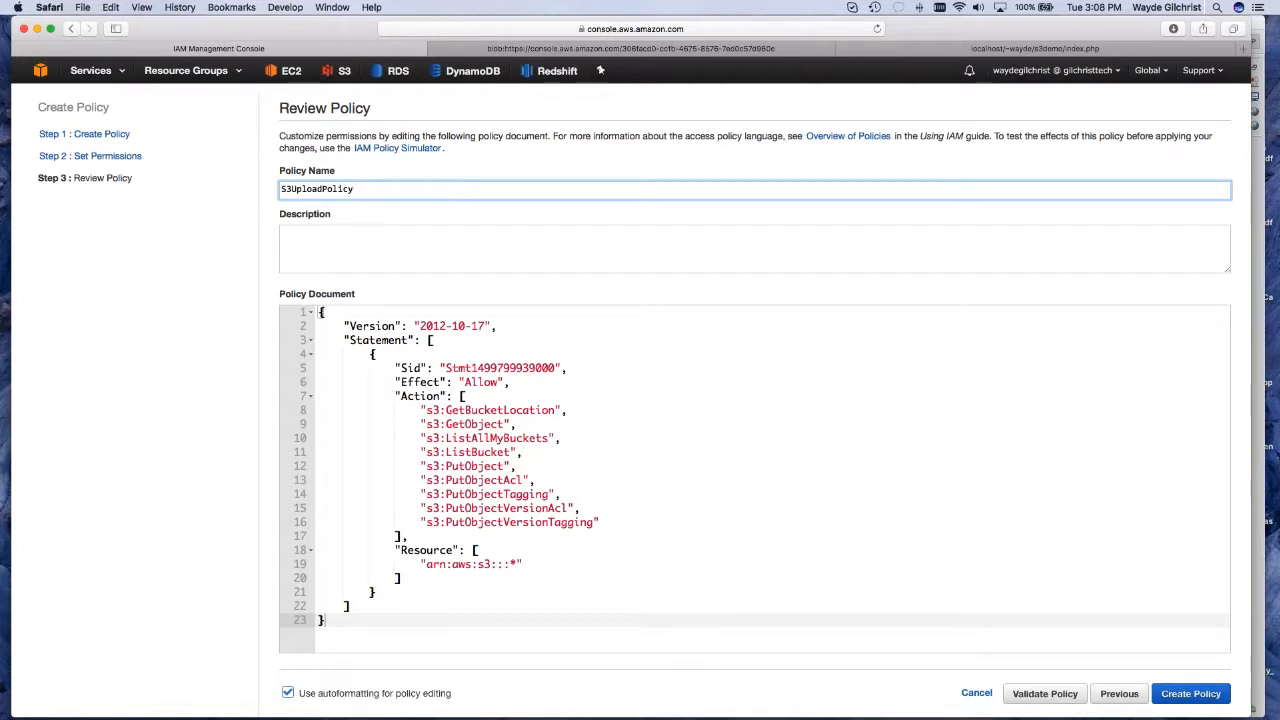
pyautogui.click(461, 246)
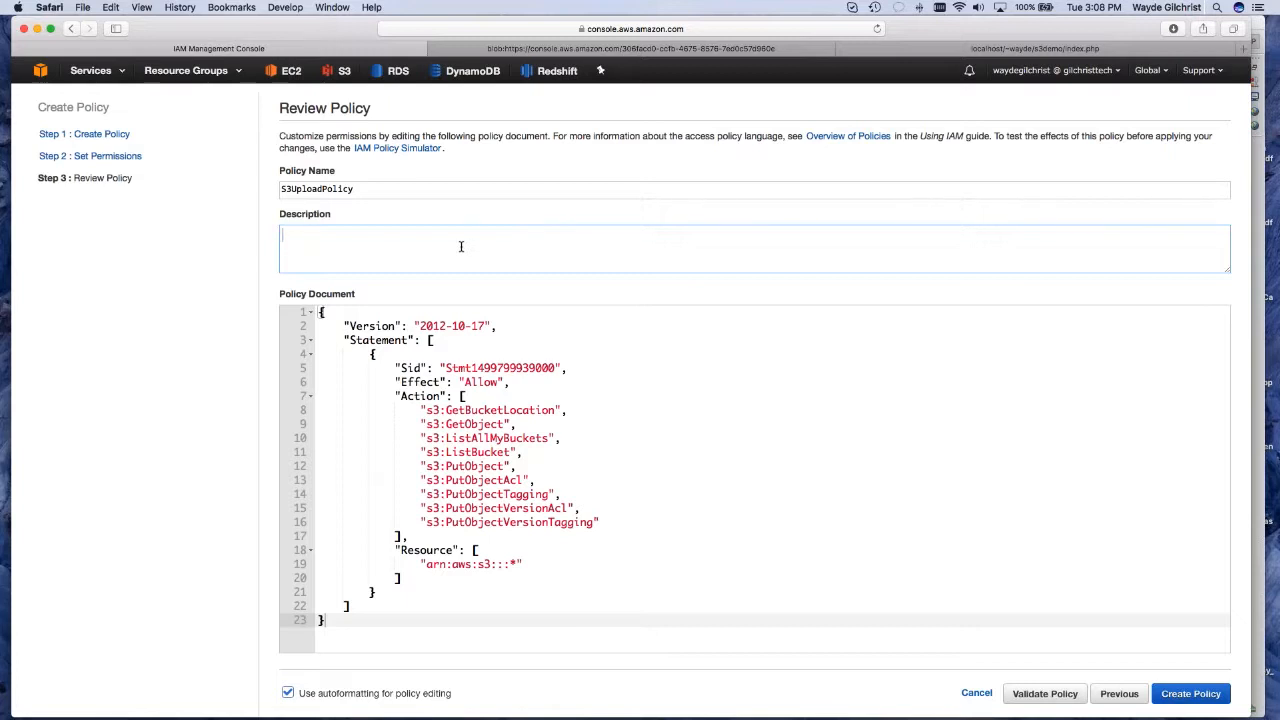
pyautogui.write('used by S3Upload demo app')
# - Remove the comma after "s3:ListAllMyBuckets" in the policy document and validate the policy
pyautogui.click(1055, 694)
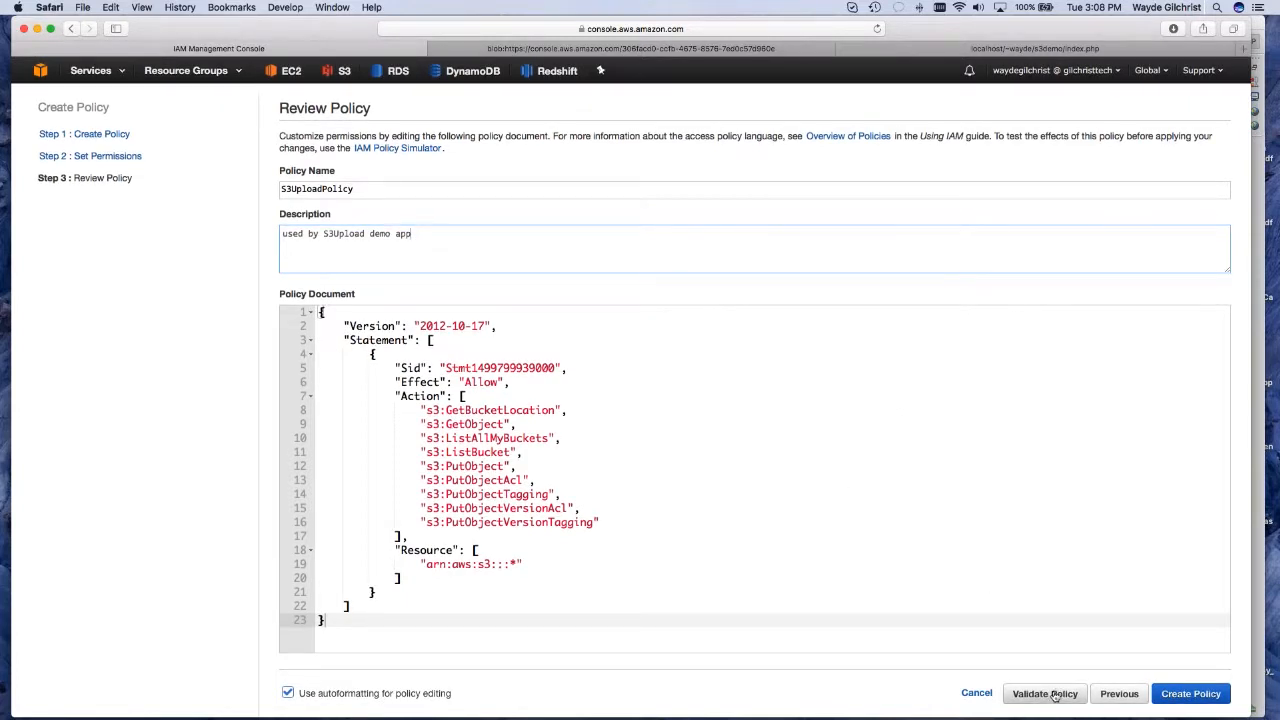
pyautogui.click(574, 441)
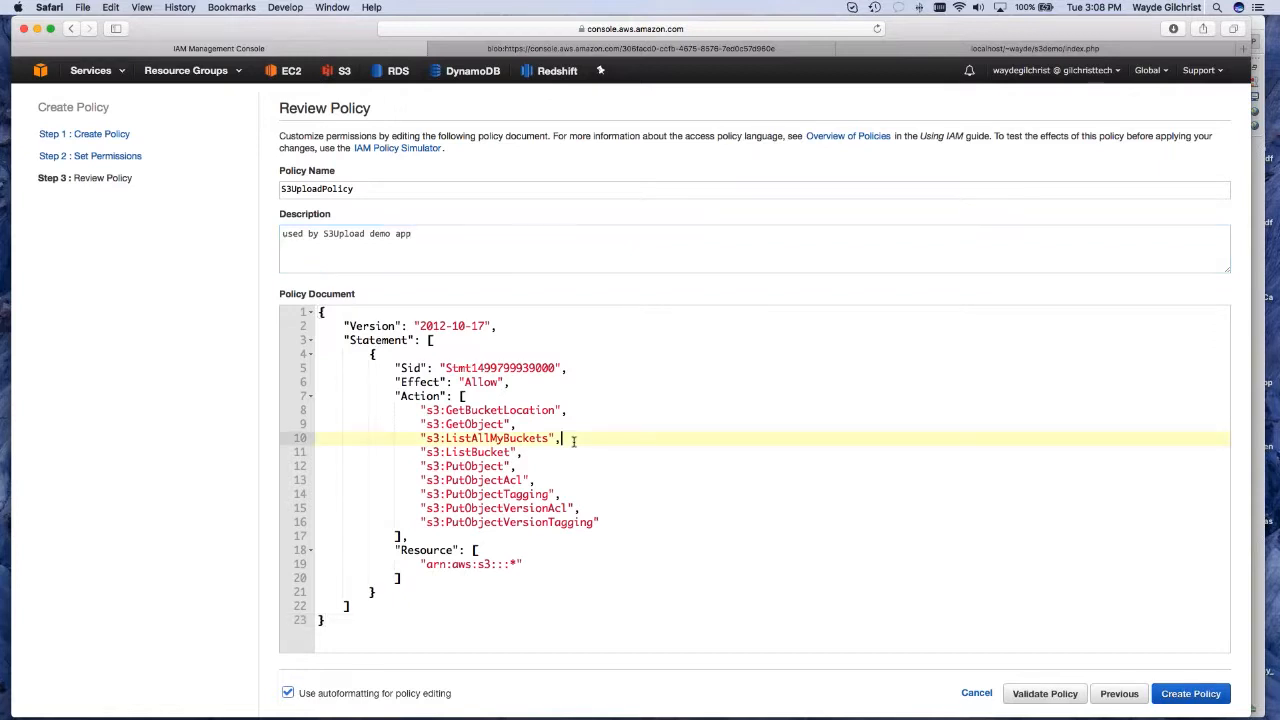
pyautogui.press('BackSpace')
pyautogui.click(1043, 692)
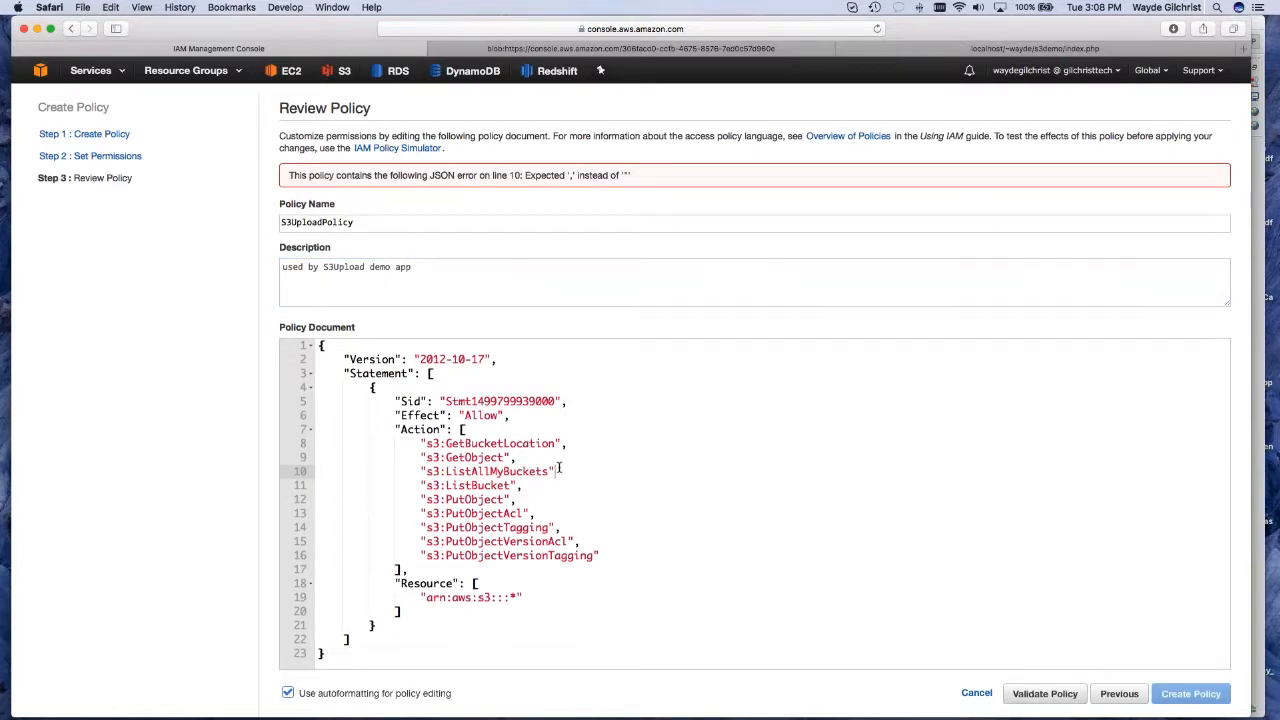
# - Restore the comma after "s3:ListAllMyBuckets" on line 10 and validate the policy again
pyautogui.click(574, 475)
pyautogui.write(',')
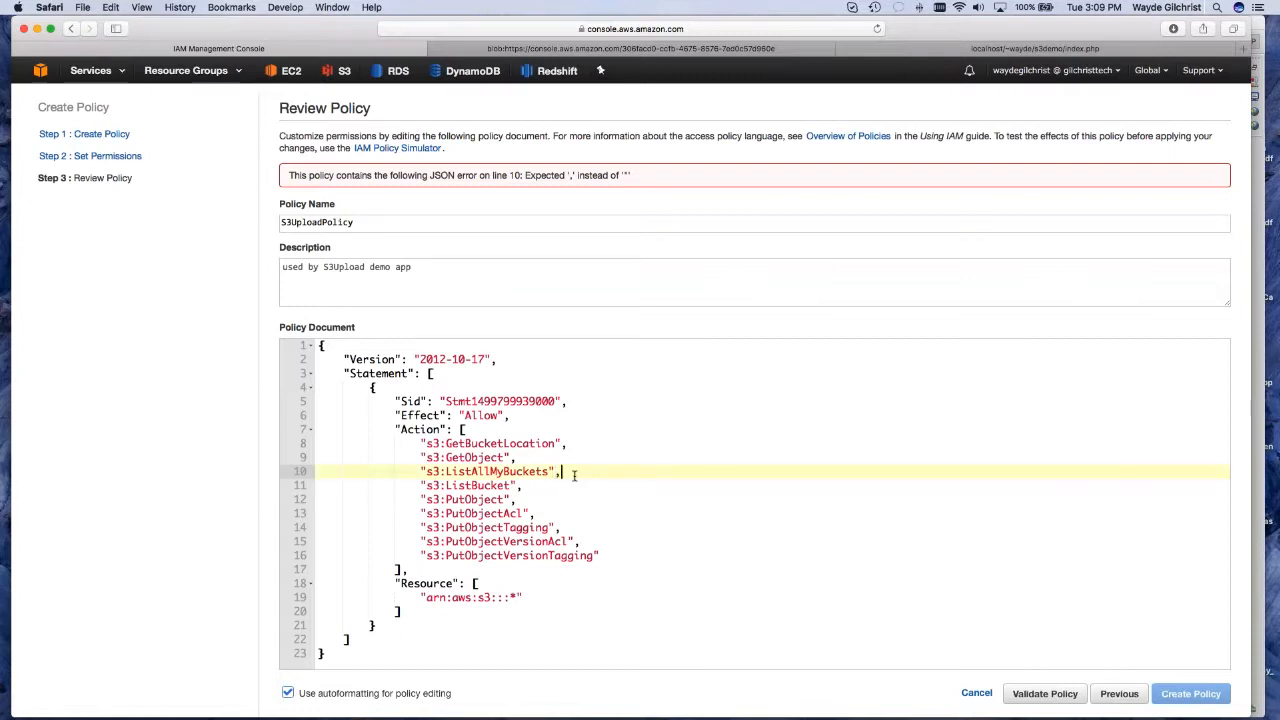
pyautogui.click(1043, 692)
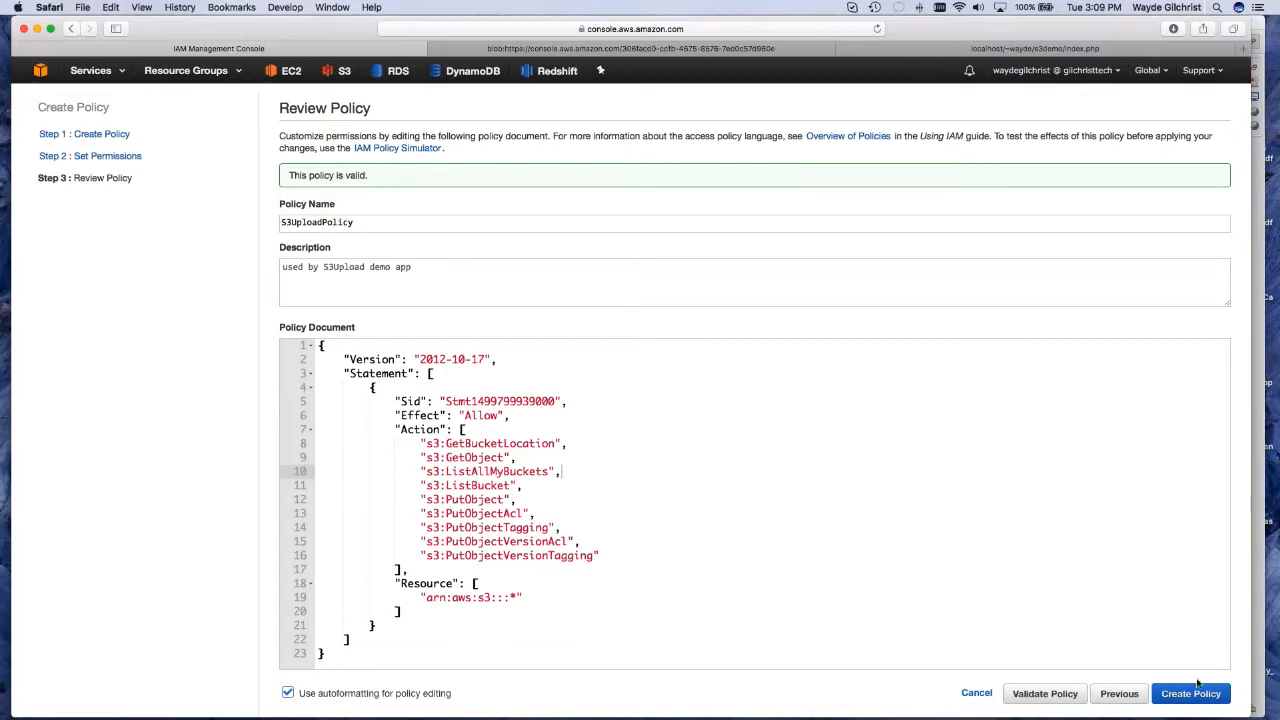
# - Create the reviewed S3UploadPolicy and filter the policy list to customer managed policies
pyautogui.click(1195, 693)
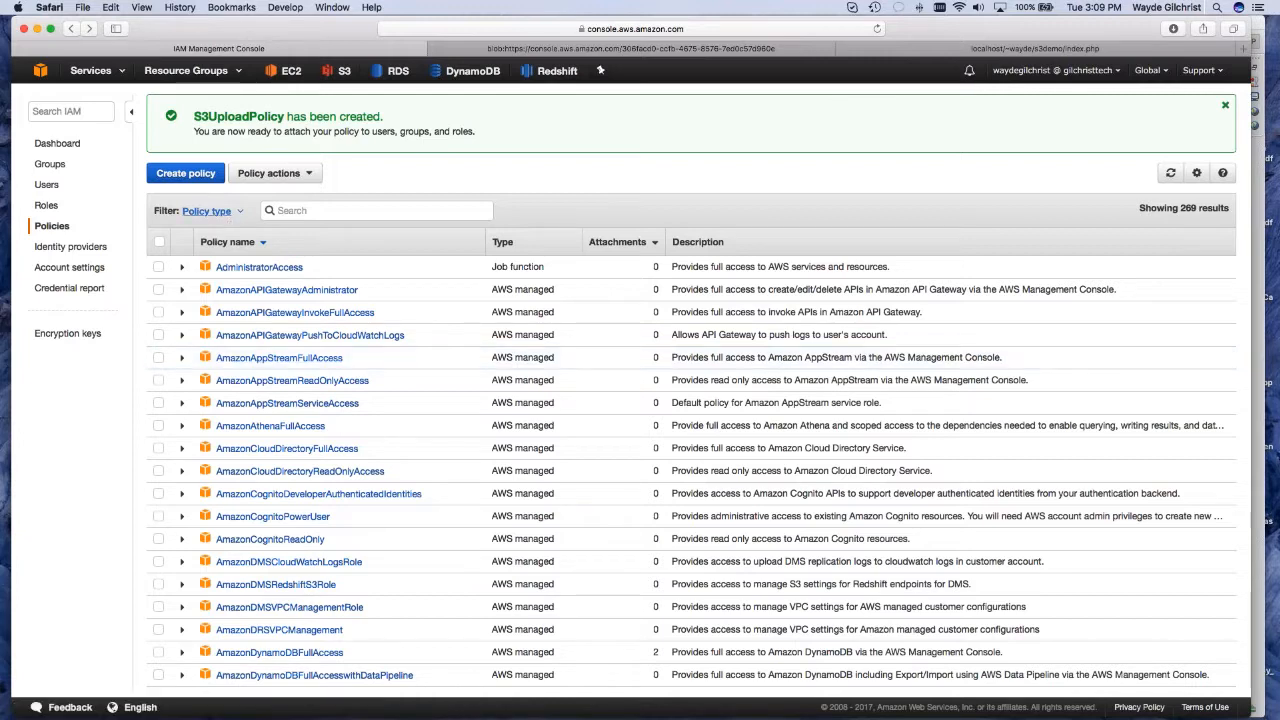
pyautogui.click(240, 214)
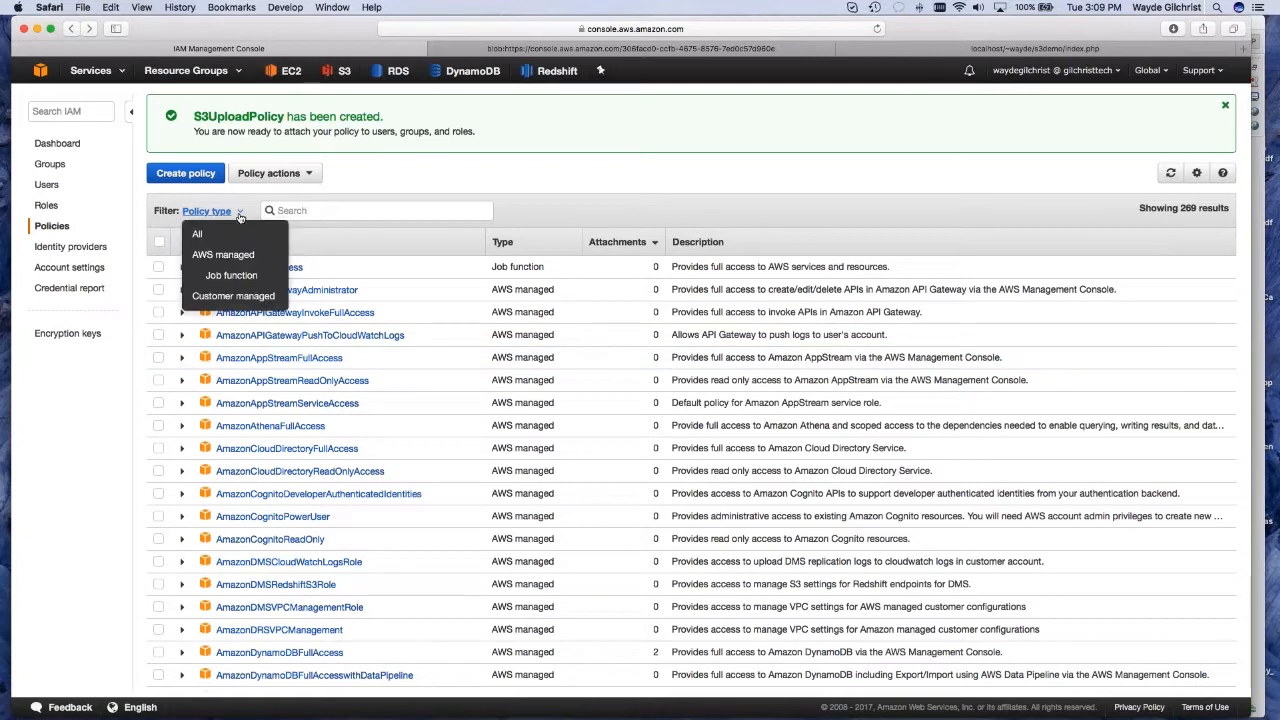
pyautogui.click(224, 295)
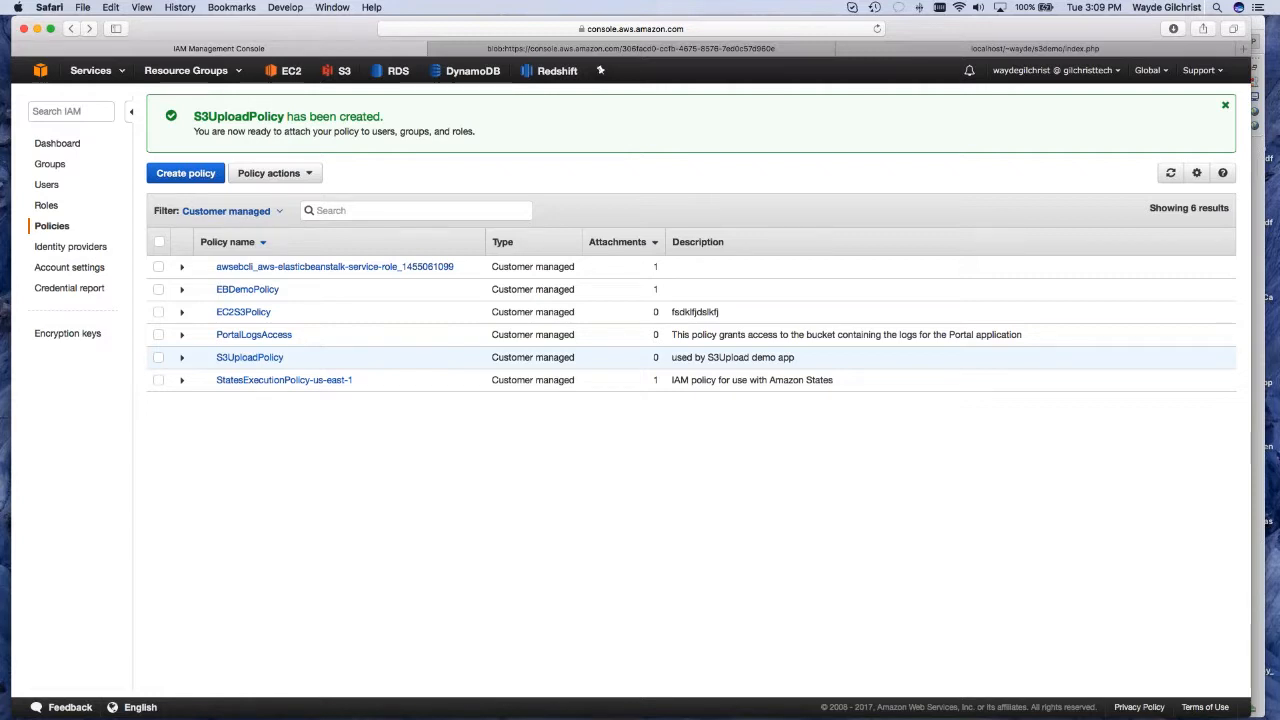
# - Start a new IAM role and choose Amazon EC2 as its AWS service role type
pyautogui.click(47, 206)
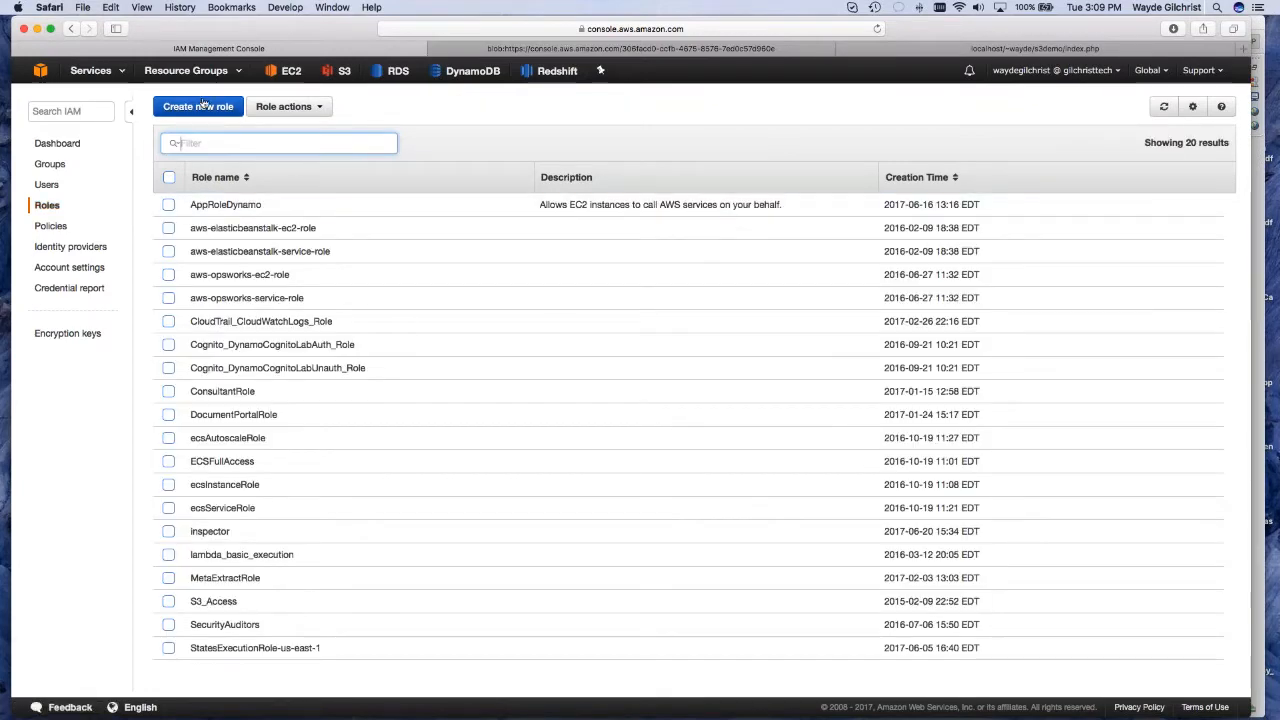
pyautogui.click(200, 106)
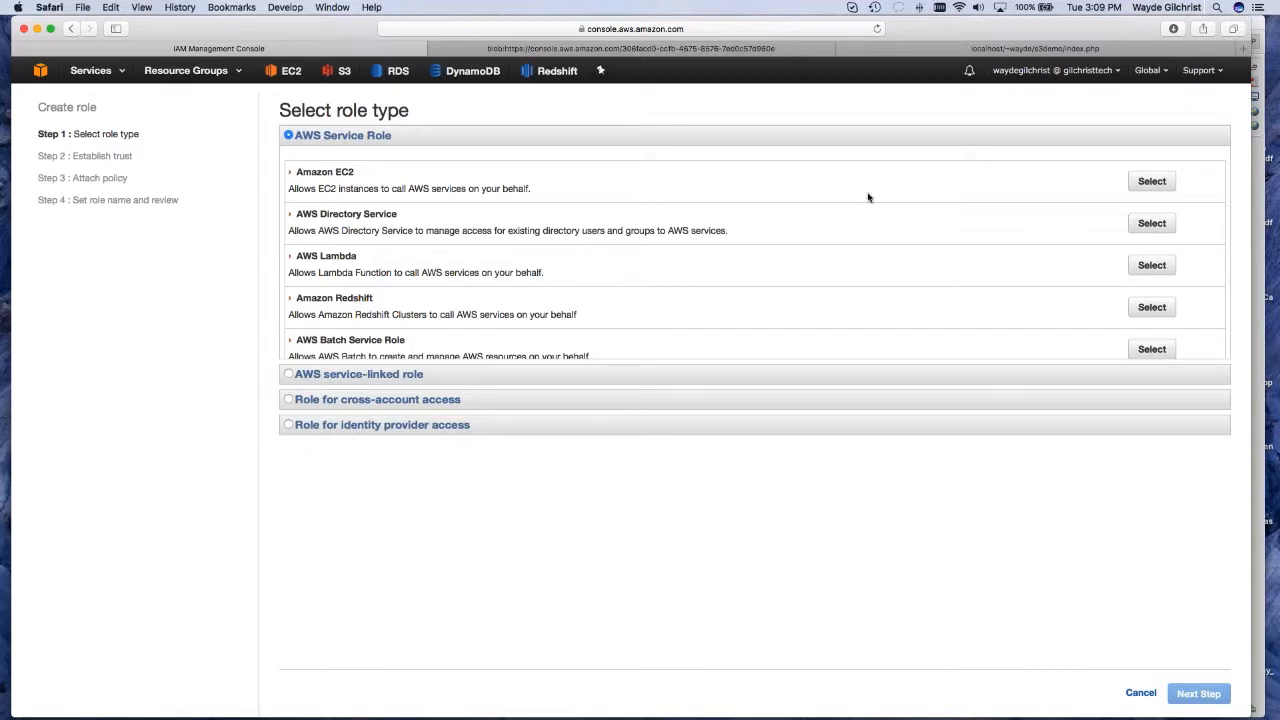
pyautogui.click(1152, 181)
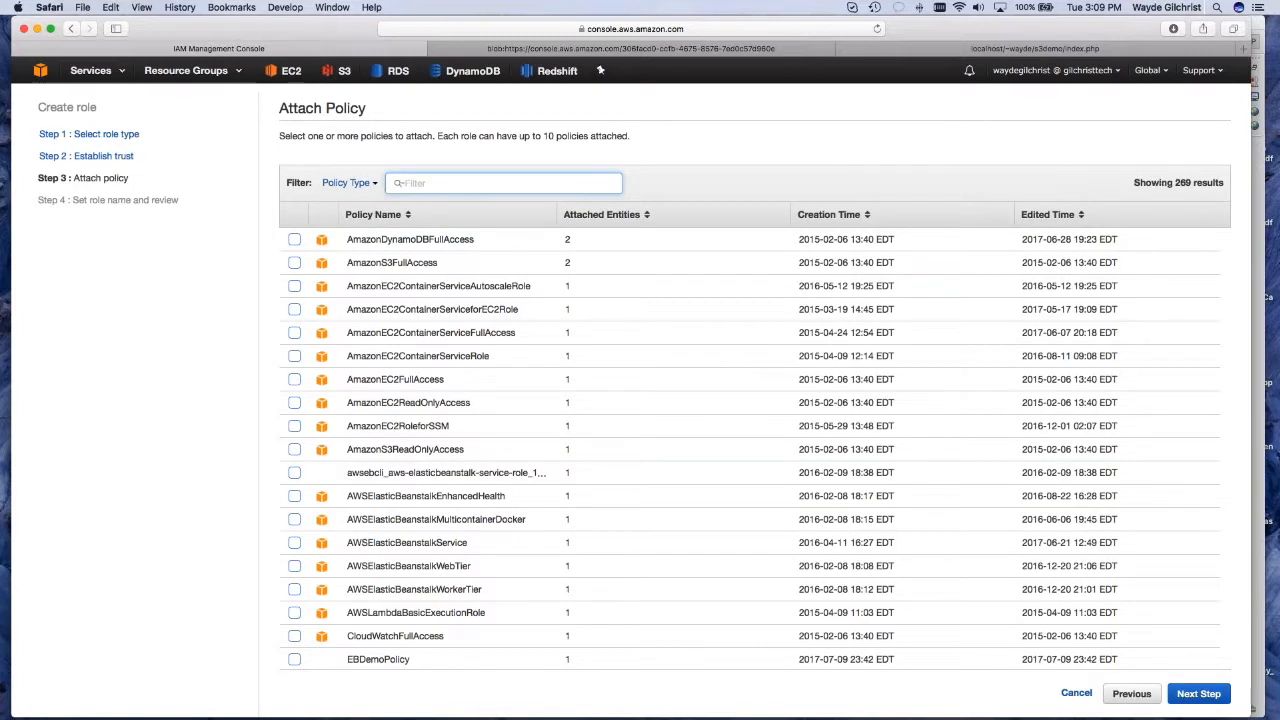
# - Filter the attachable policies to customer managed, attach S3UploadPolicy to the role and proceed to the role review
pyautogui.click(350, 182)
pyautogui.click(362, 270)
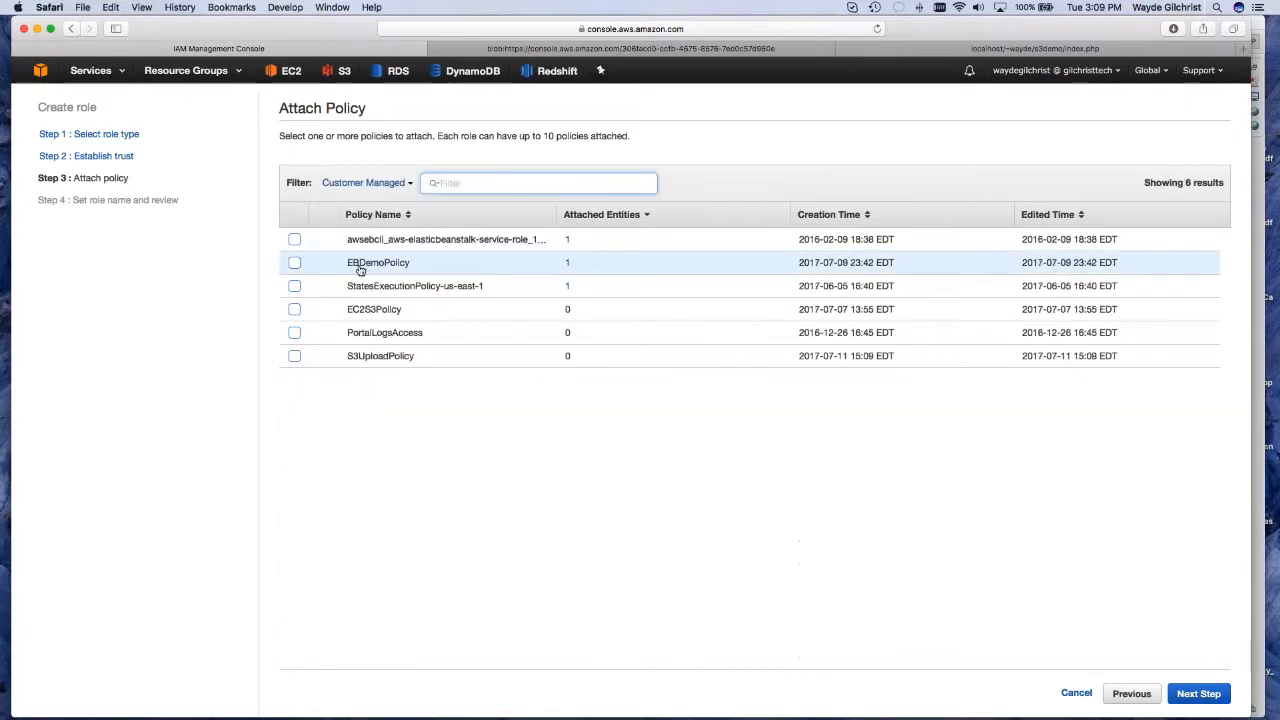
pyautogui.click(295, 357)
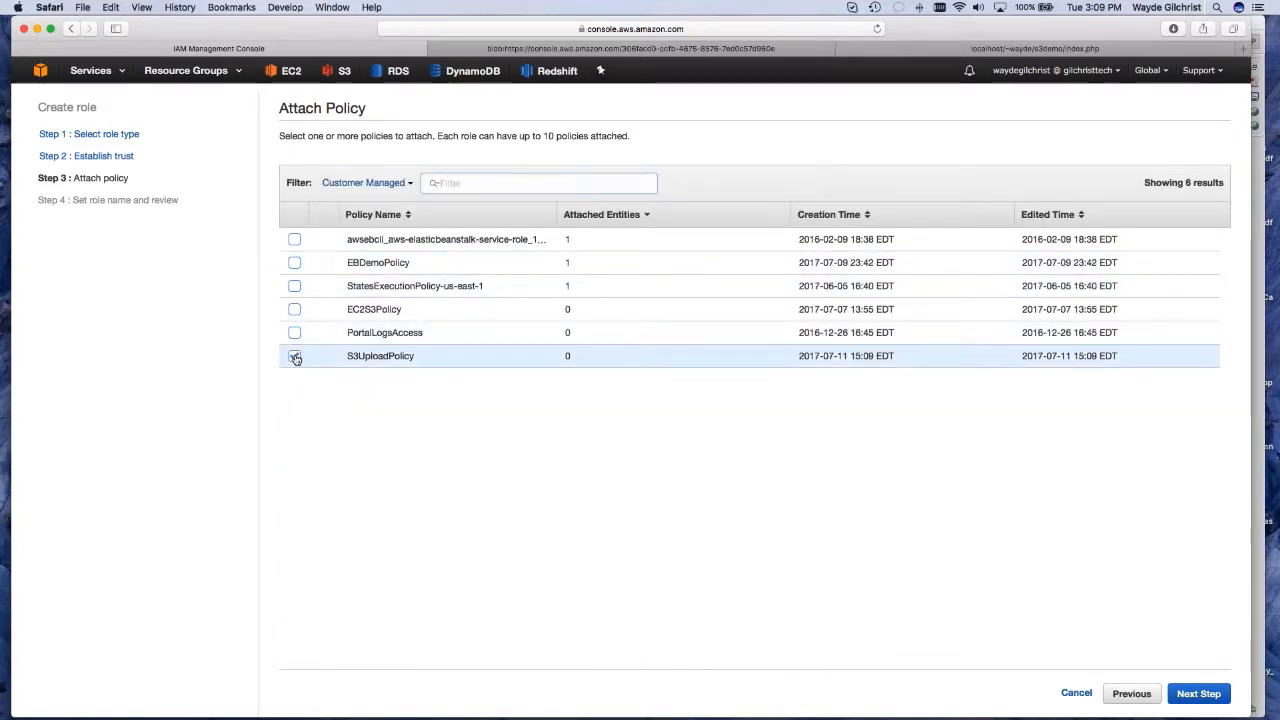
pyautogui.click(1196, 697)
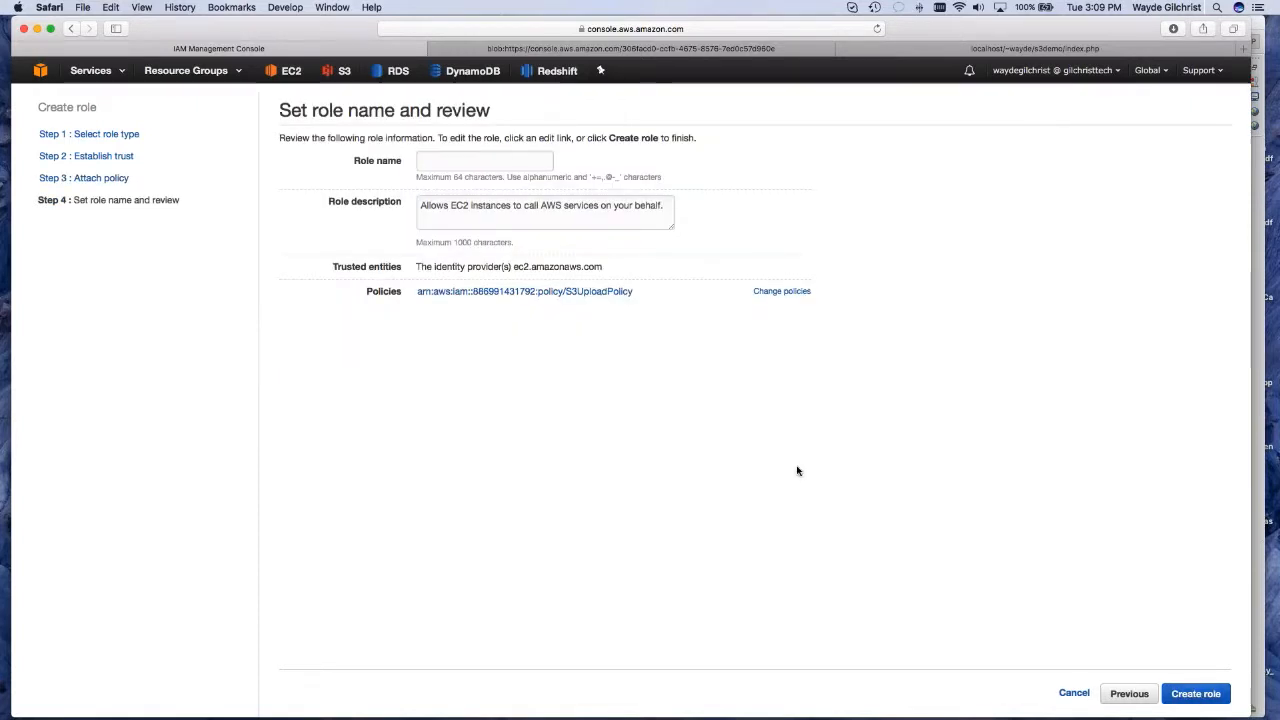
# - Create the role under the name S3UploadPolicy with the default description, and select it in the role list
pyautogui.click(476, 164)
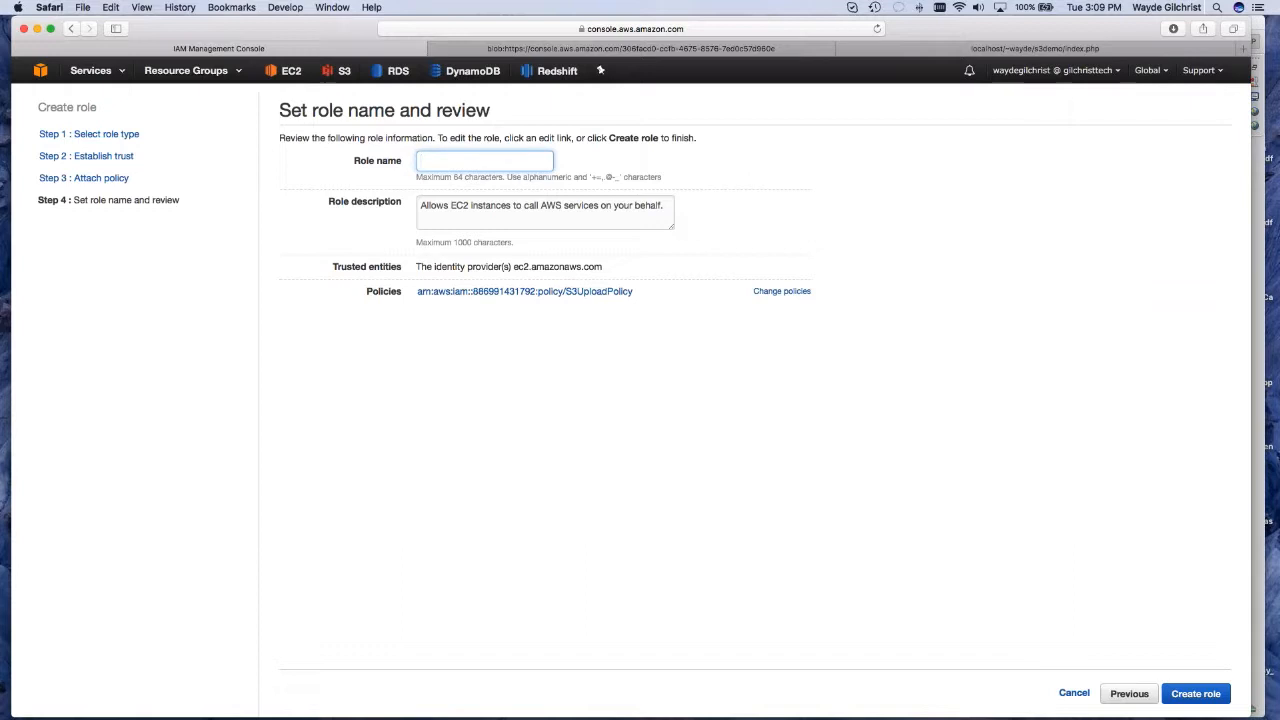
pyautogui.write('S3UploadPolicy')
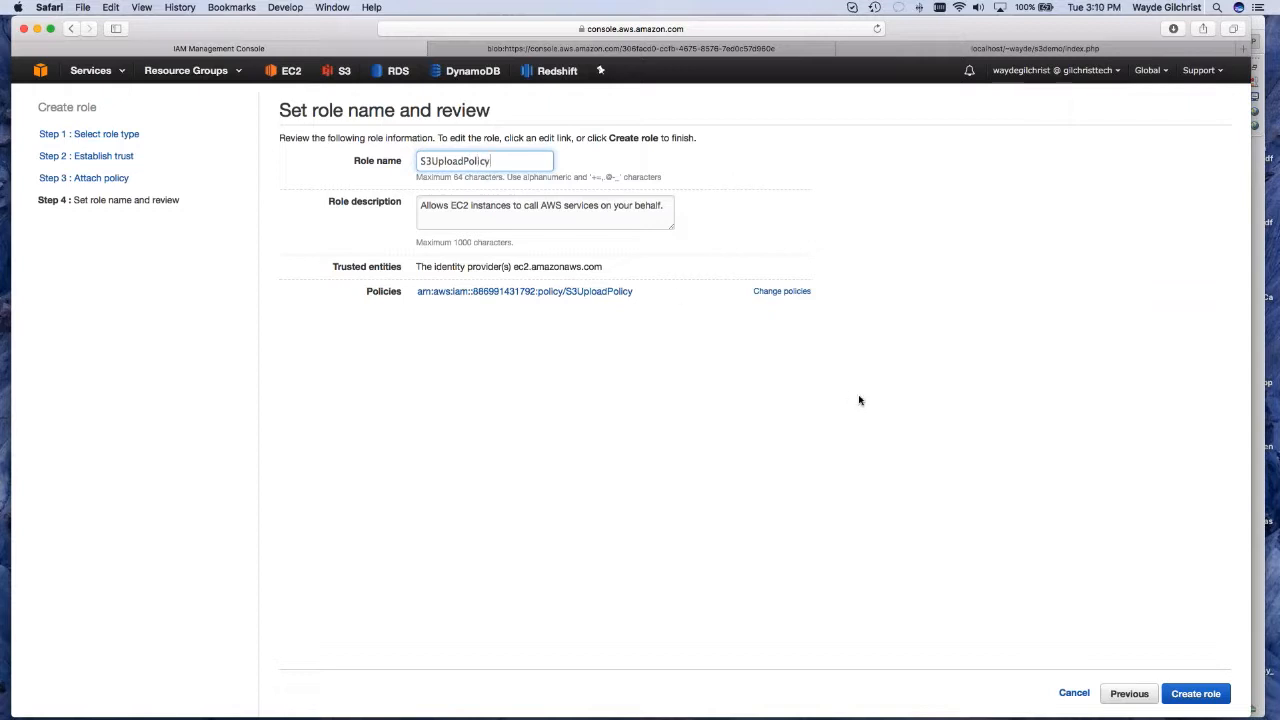
pyautogui.click(1195, 696)
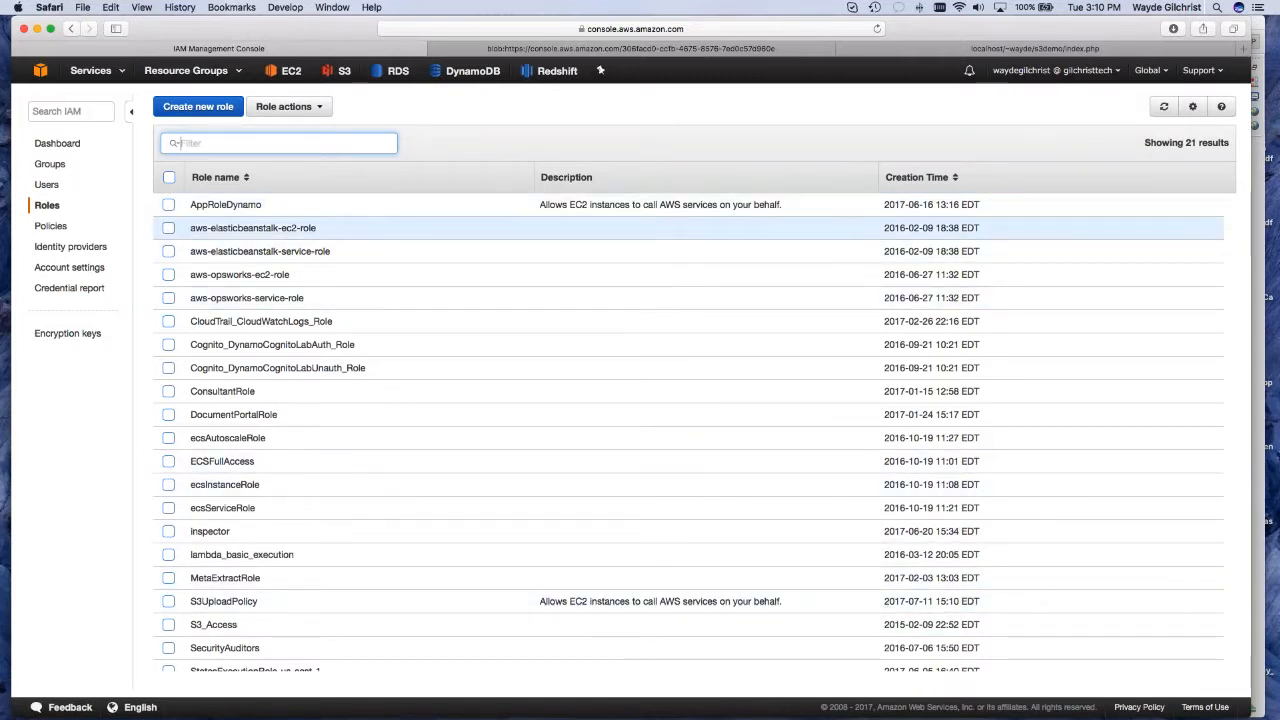
pyautogui.scroll(-1, 702, 432)
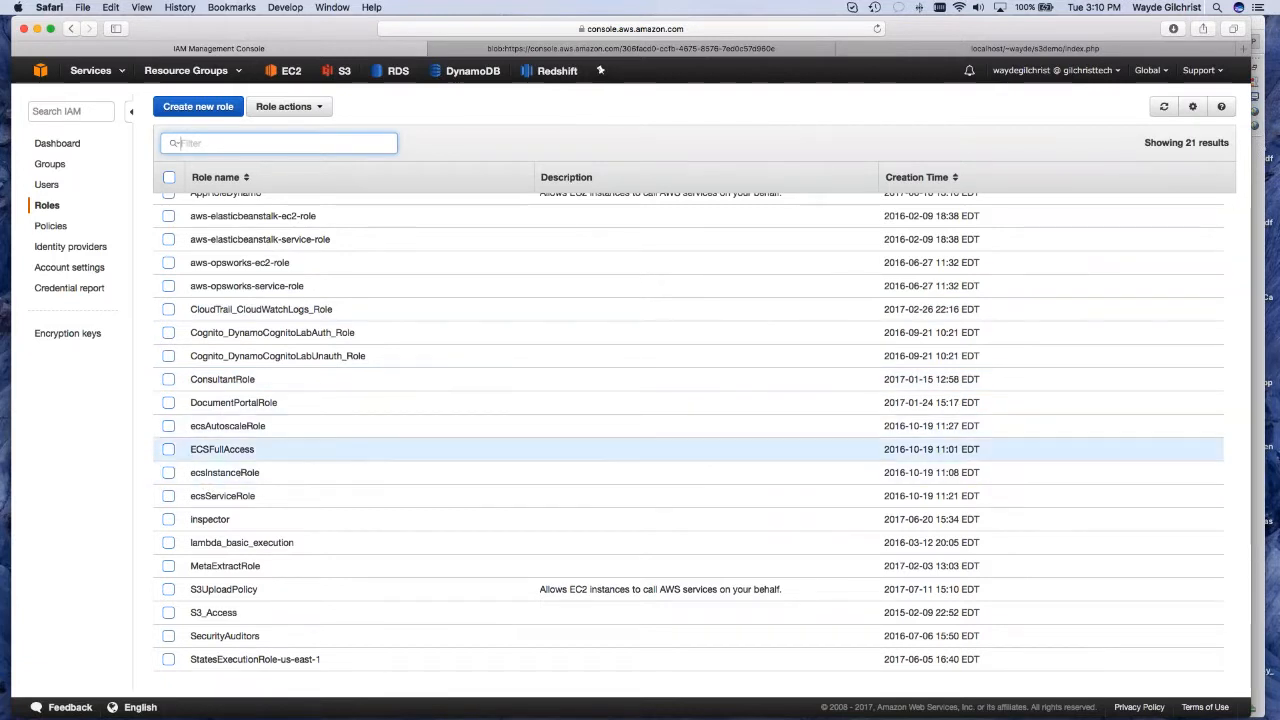
pyautogui.click(168, 589)
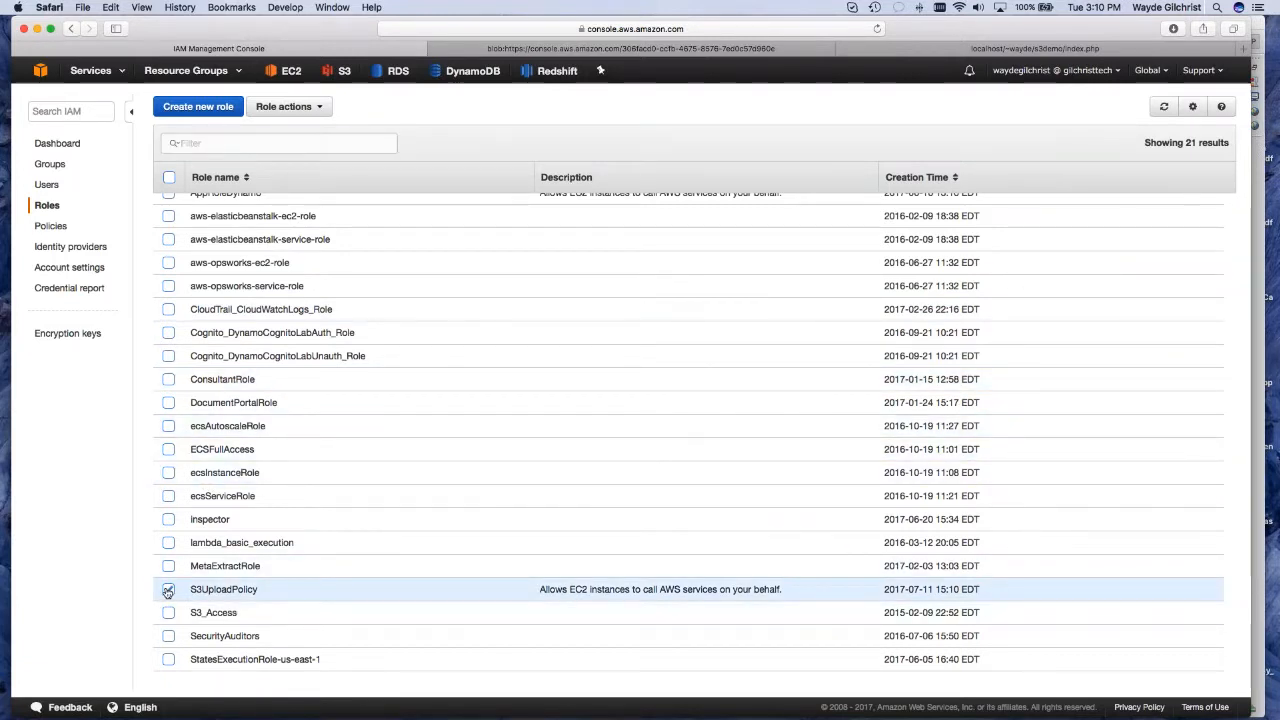
# - Switch to the PowerPoint presentation and show slide 51, "User Data"
pyautogui.moveTo(523, 717)
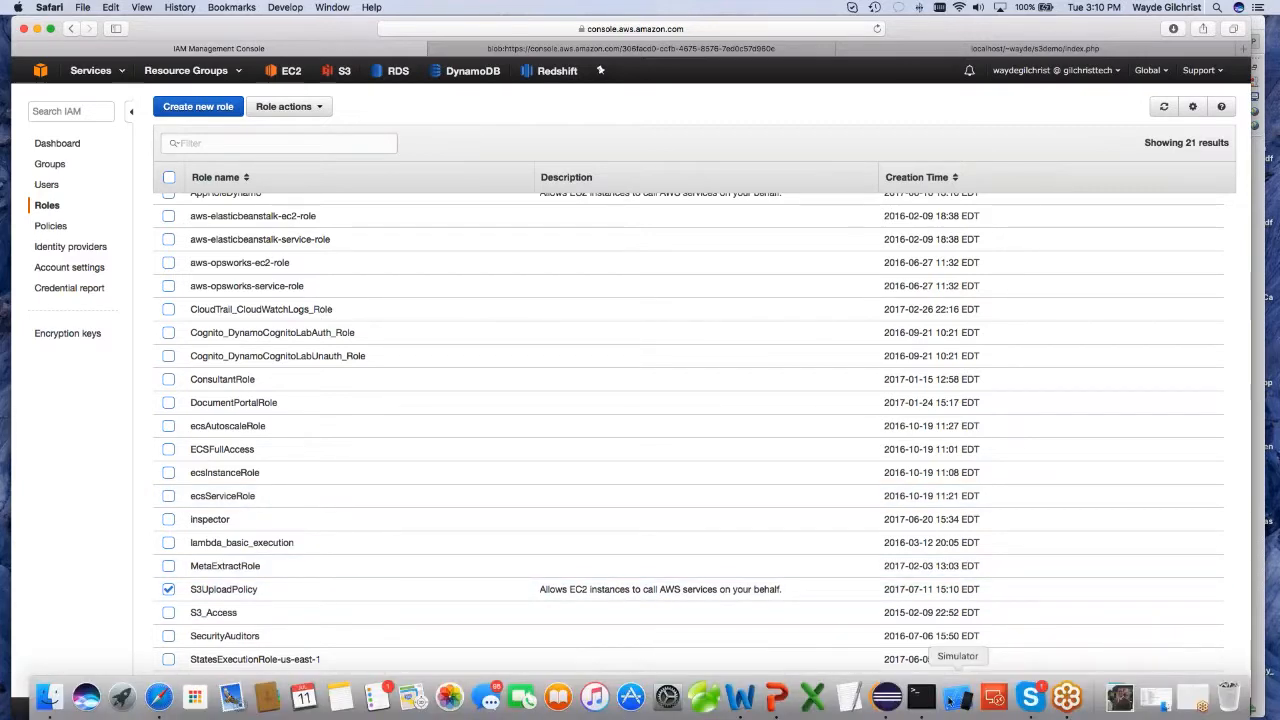
pyautogui.click(776, 698)
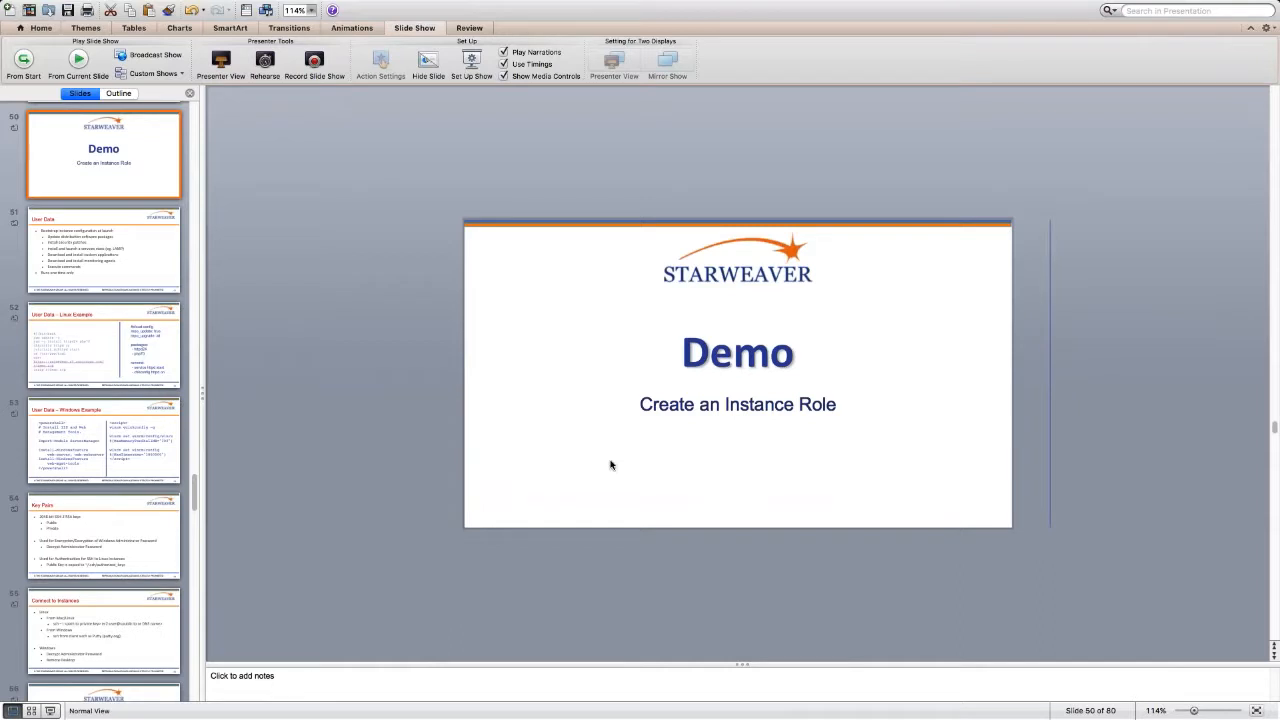
pyautogui.click(151, 268)
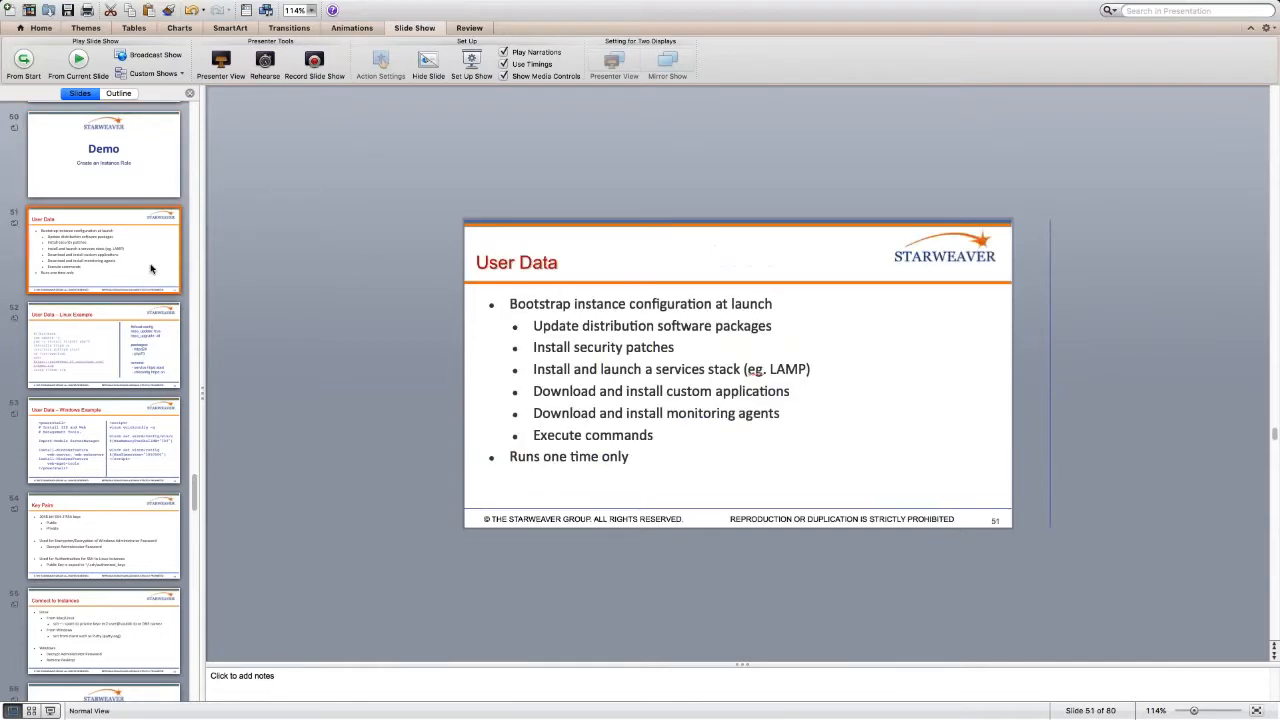